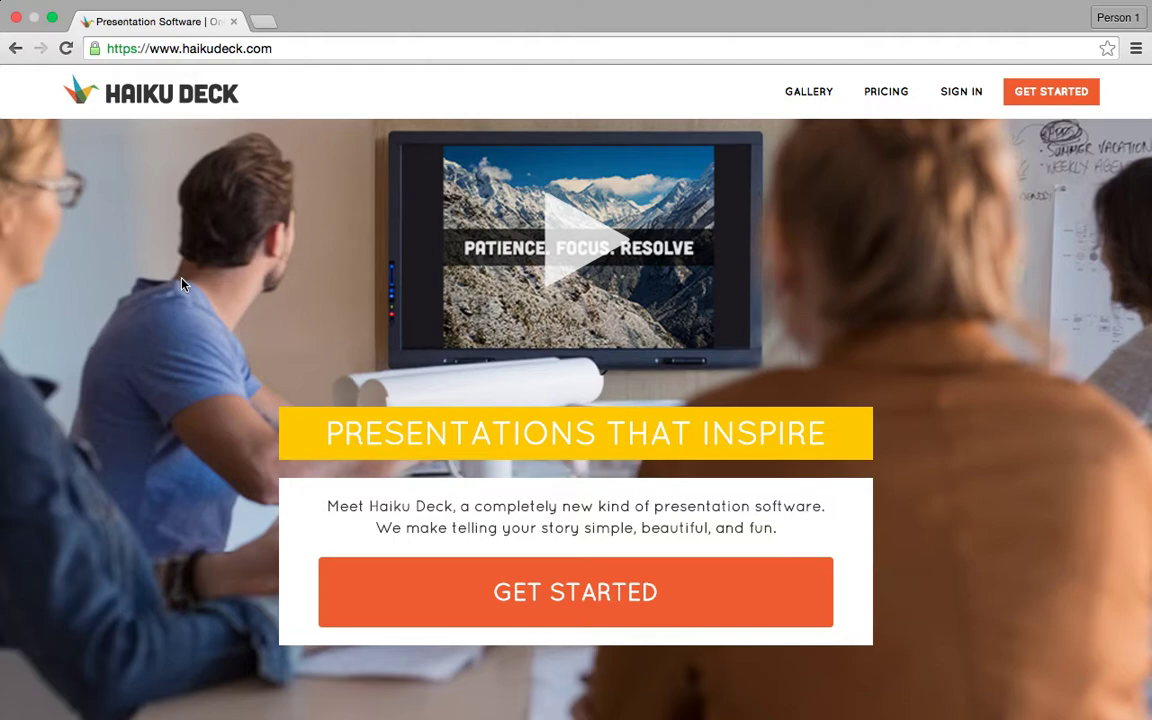
# - Sign in to the existing Haiku Deck account with the pre-filled credentials and create a new deck
pyautogui.click(1053, 99)
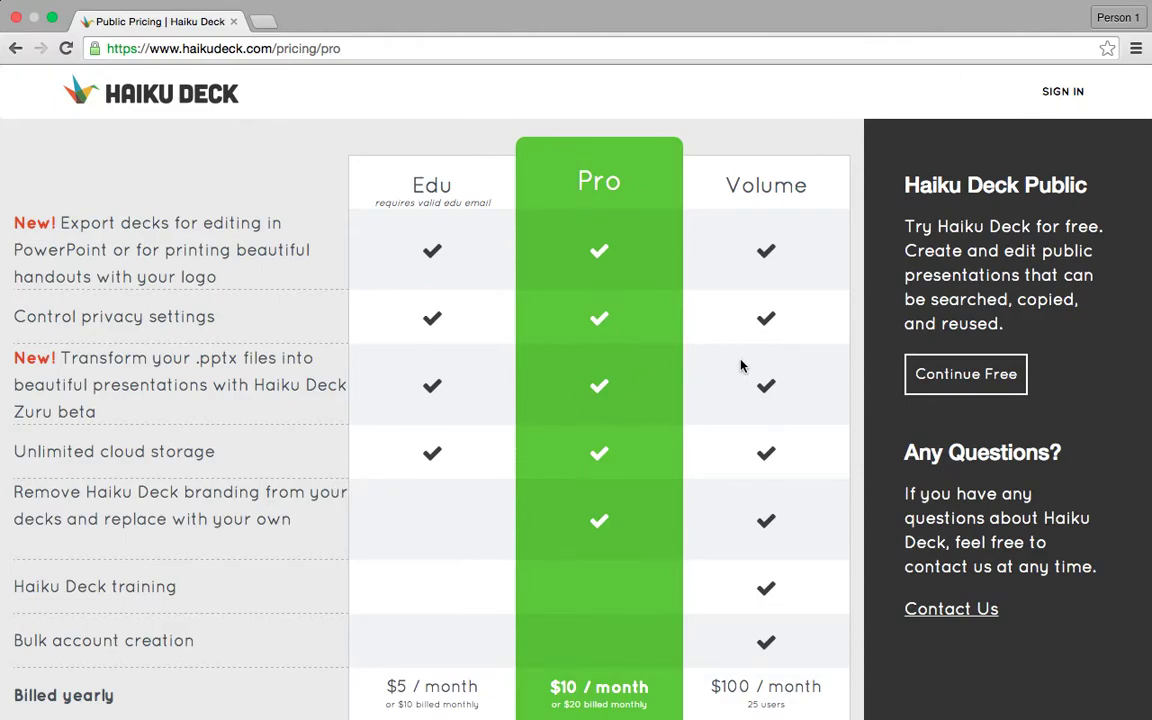
pyautogui.click(957, 373)
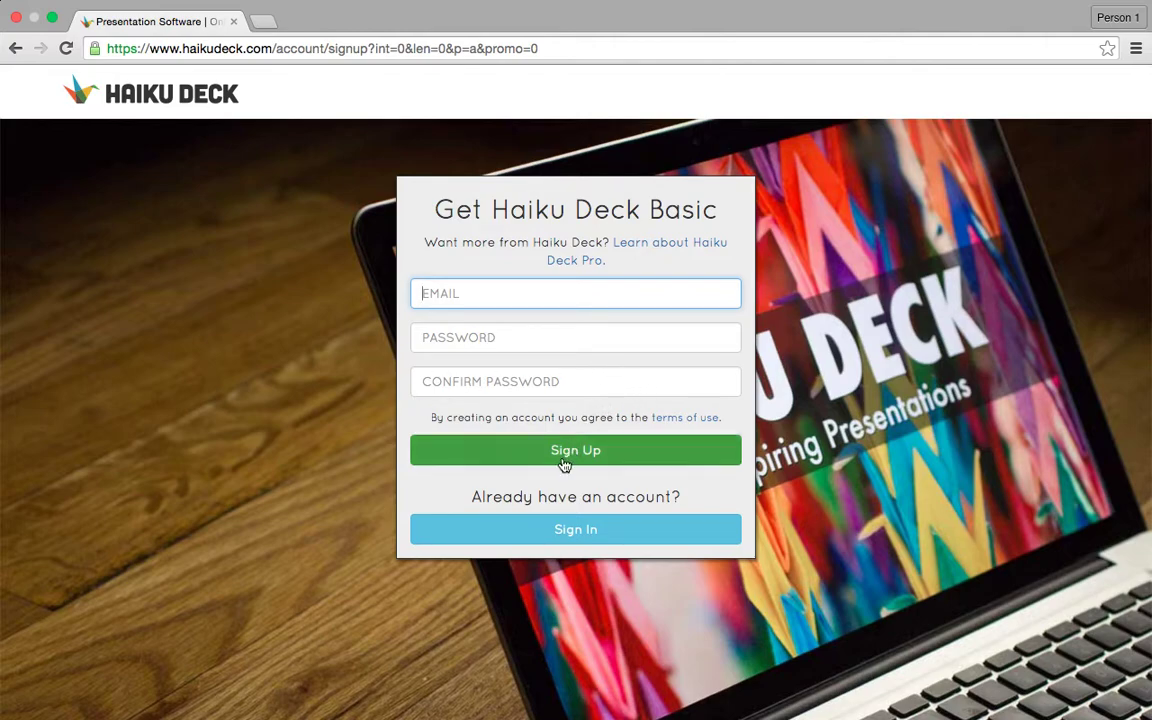
pyautogui.click(567, 540)
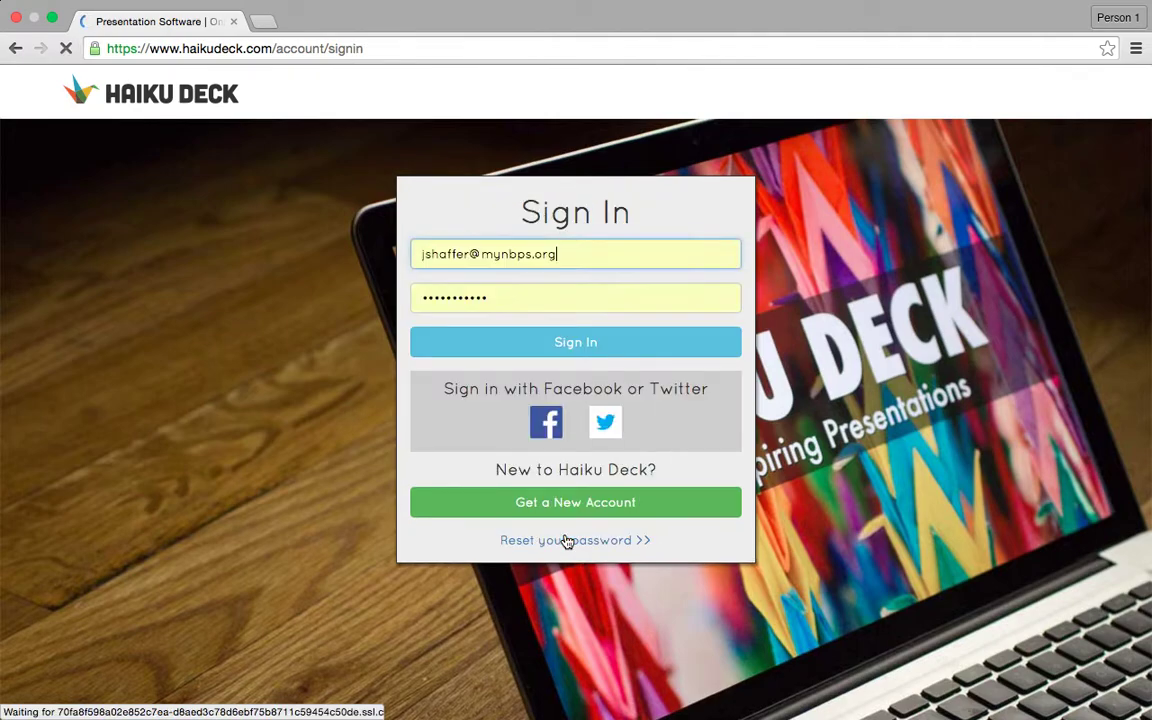
pyautogui.click(577, 342)
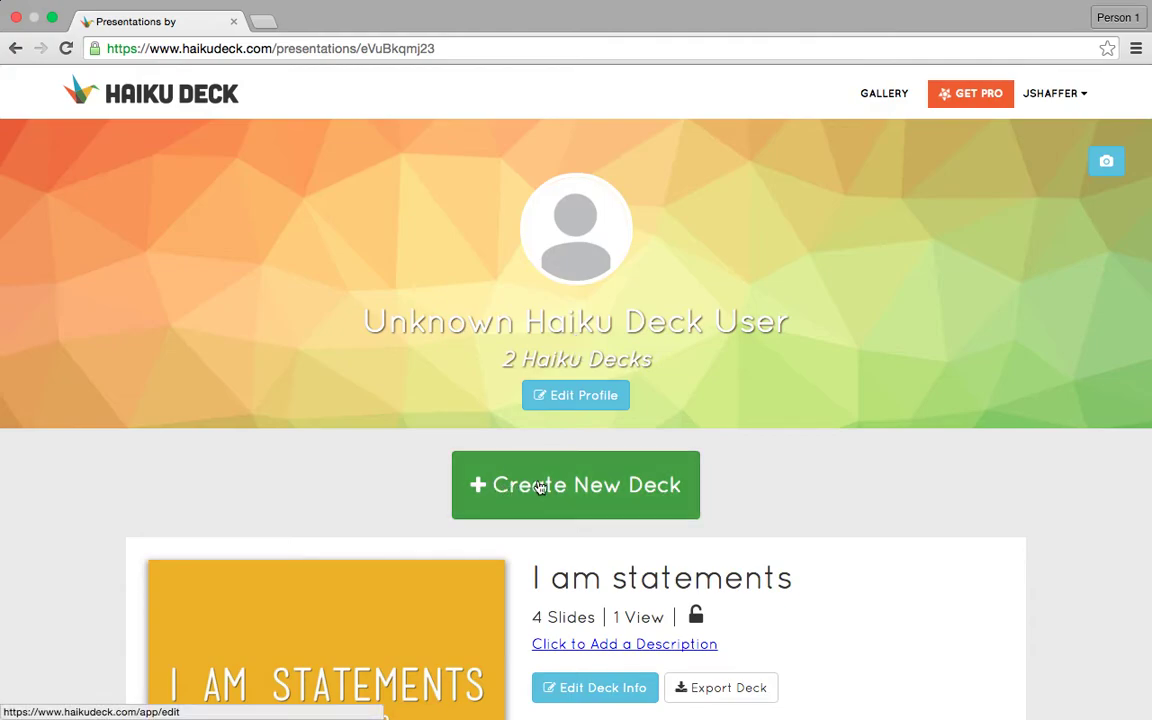
pyautogui.click(566, 502)
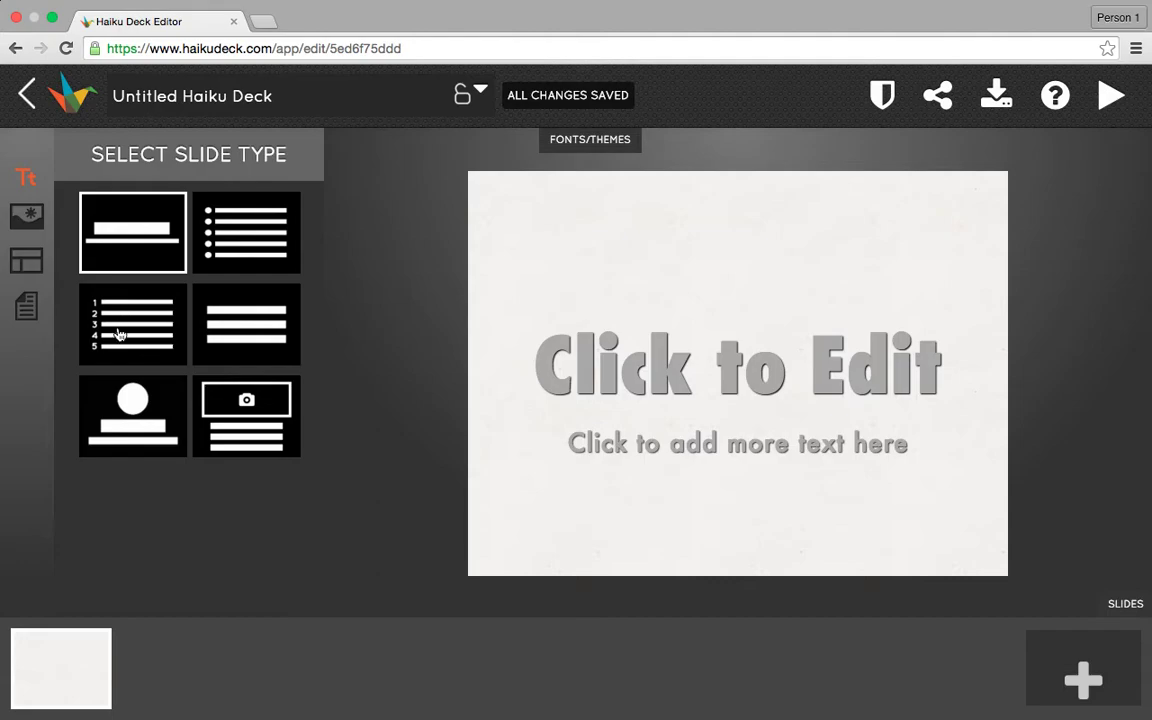
# - Try the layouts with separated title and subtitle on the first slide, and return to the centred layout
pyautogui.click(31, 262)
pyautogui.click(215, 240)
pyautogui.click(229, 318)
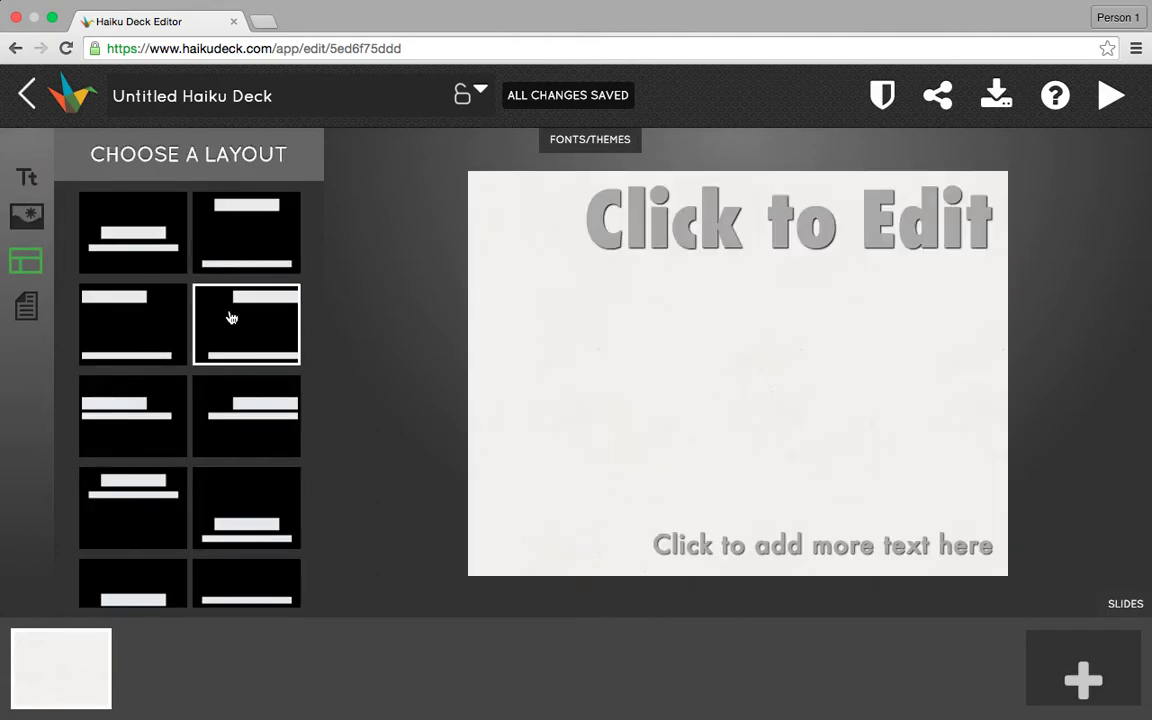
pyautogui.click(123, 297)
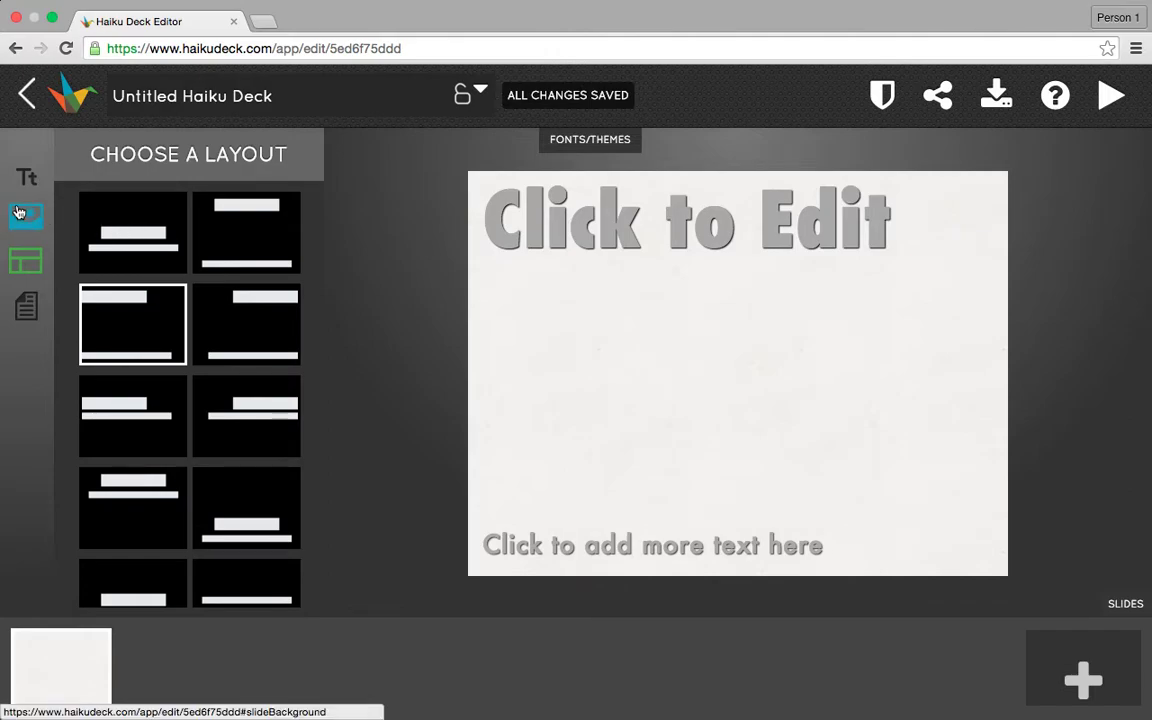
pyautogui.click(20, 213)
pyautogui.click(26, 176)
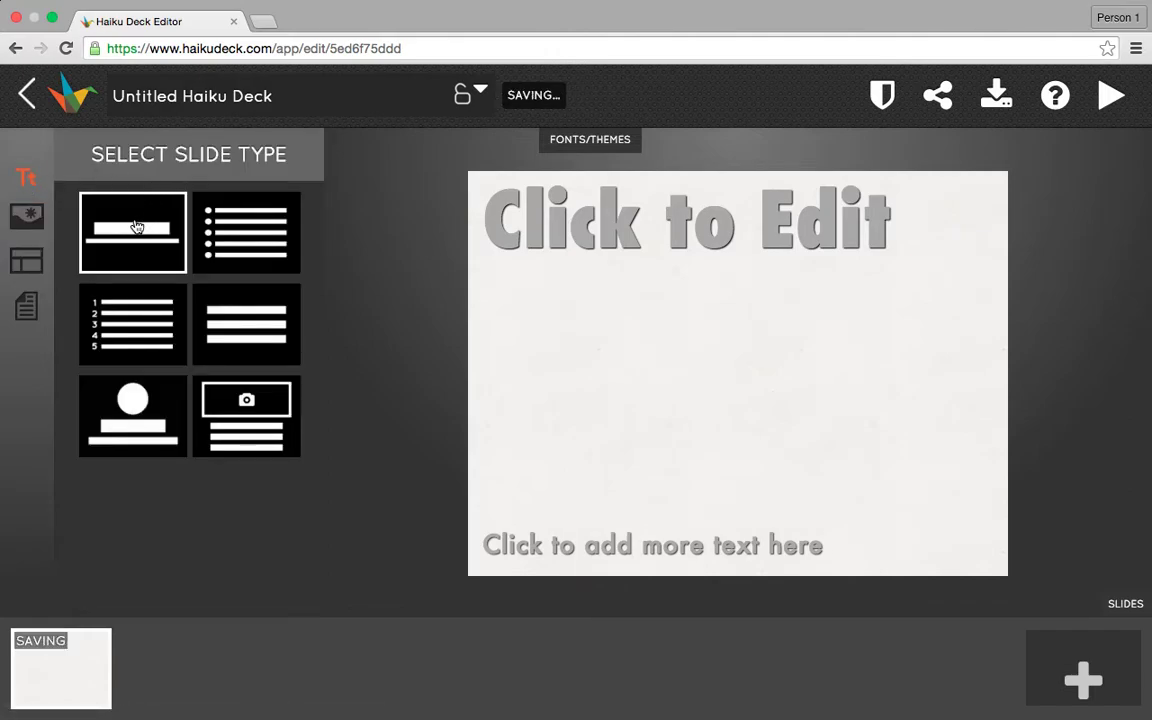
pyautogui.click(27, 260)
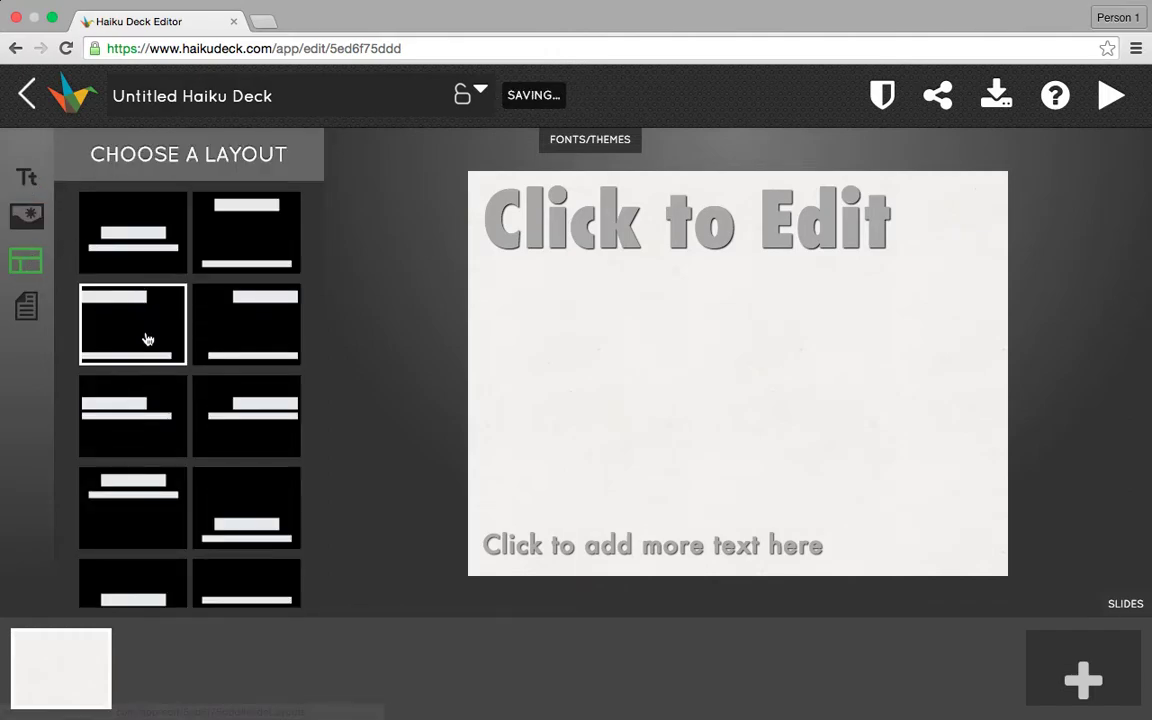
pyautogui.click(149, 262)
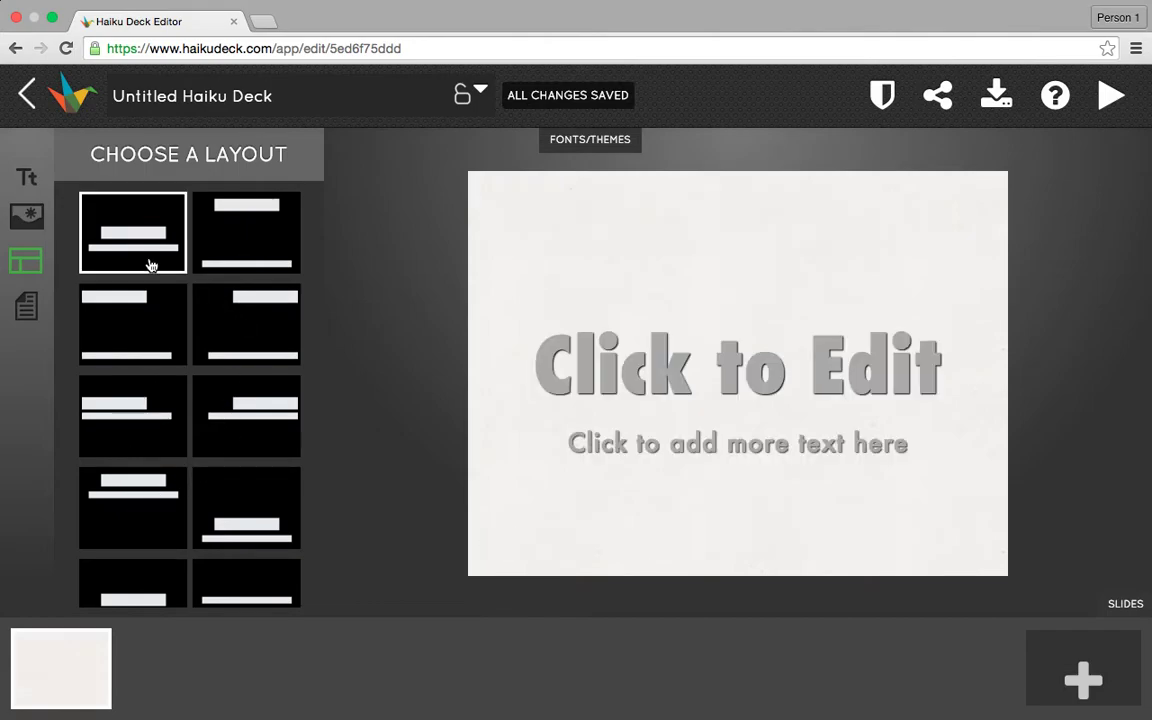
# - Title the first slide "I am Statements" and add a subtitle of "by:" followed by the author's name
pyautogui.click(680, 350)
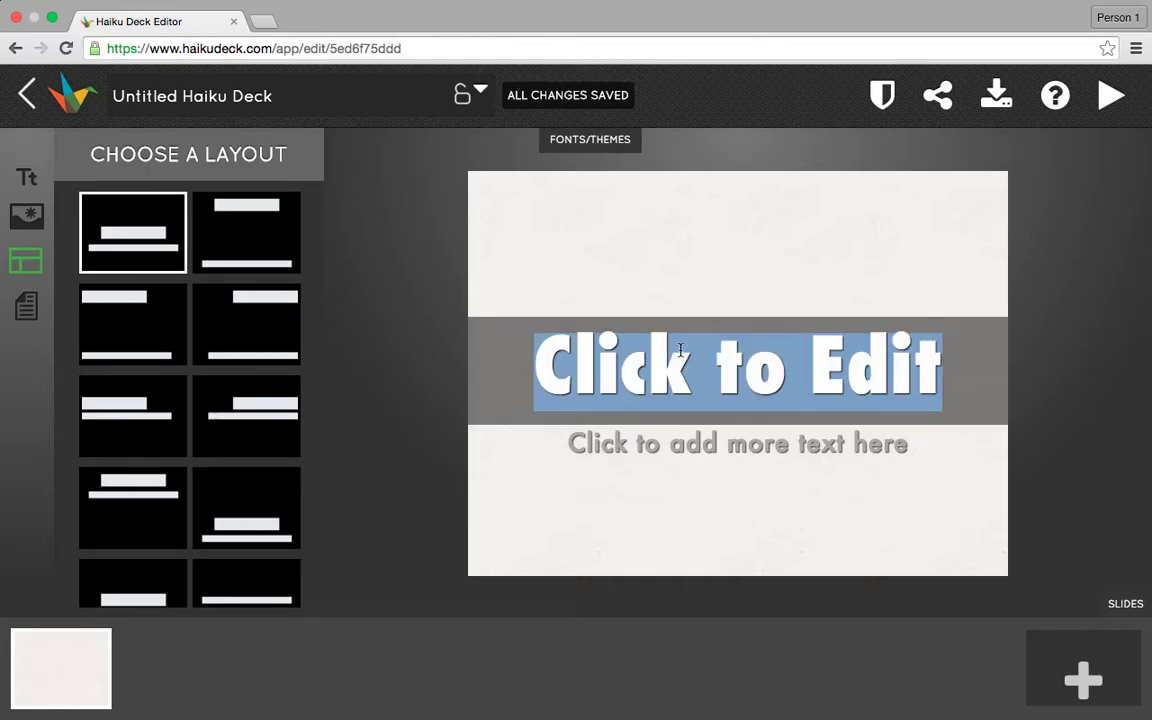
pyautogui.write('I am Stat')
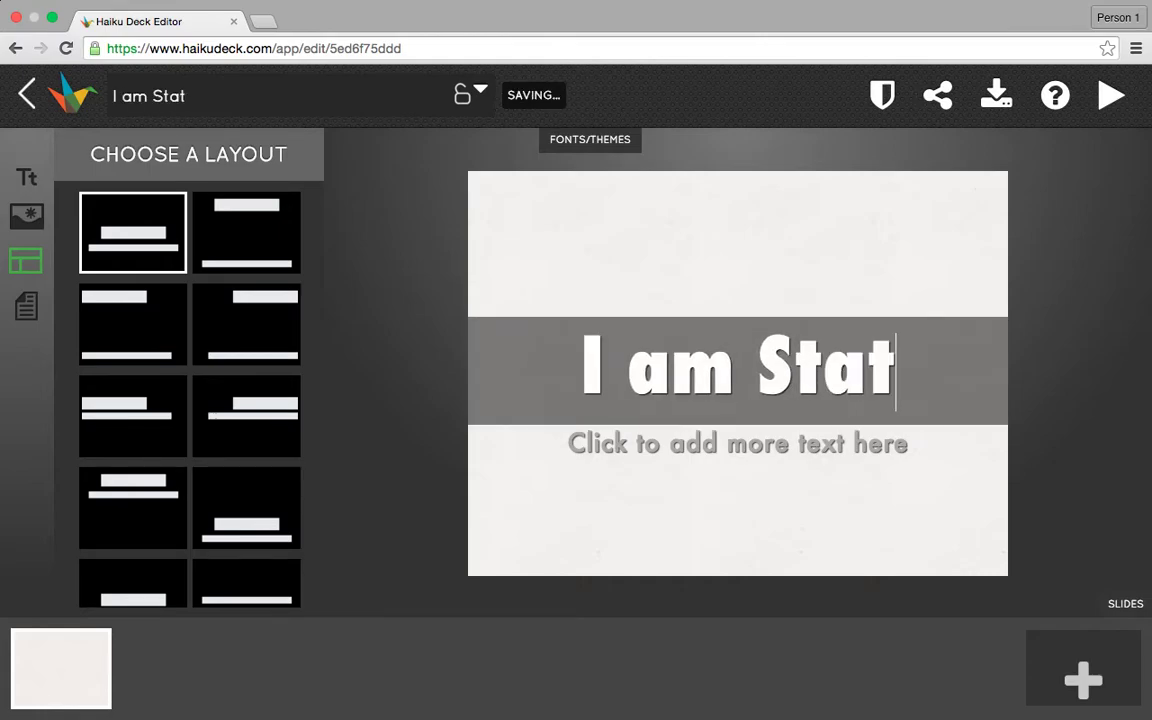
pyautogui.write('ements')
pyautogui.click(684, 430)
pyautogui.write('by: ja')
pyautogui.press('BackSpace')
pyautogui.press('BackSpace')
pyautogui.write('Mr. Shaffer')
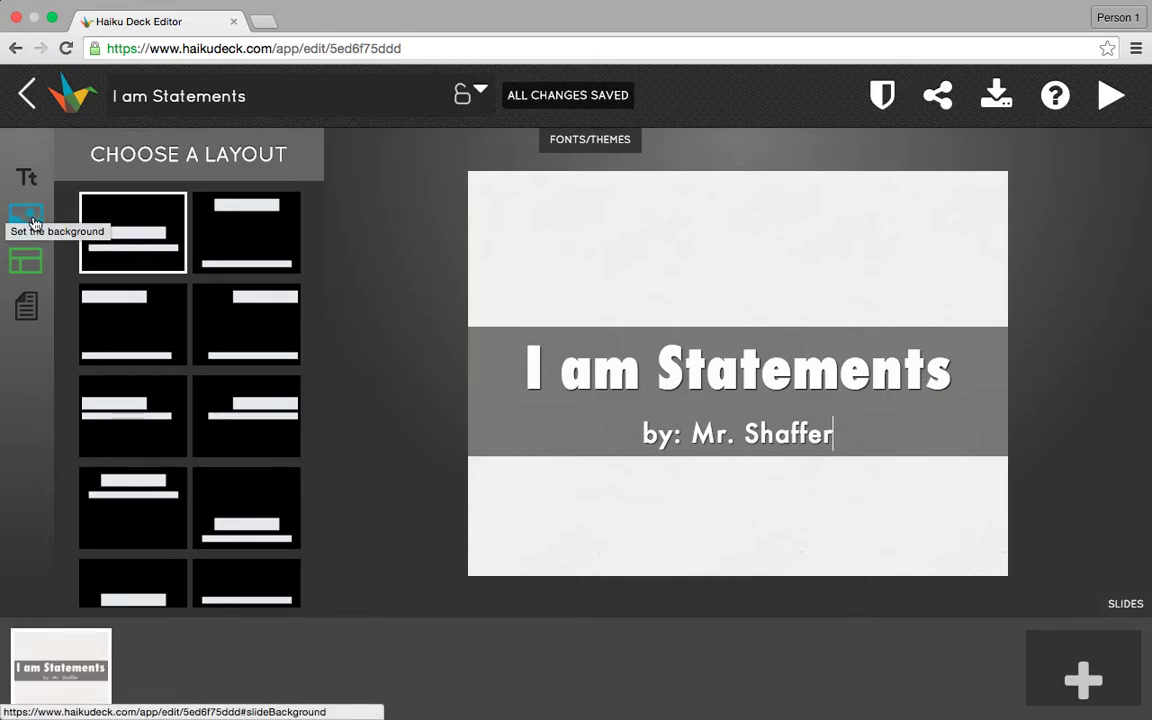
# - Set the title slide's background to the solid orange-red theme colour
pyautogui.click(33, 220)
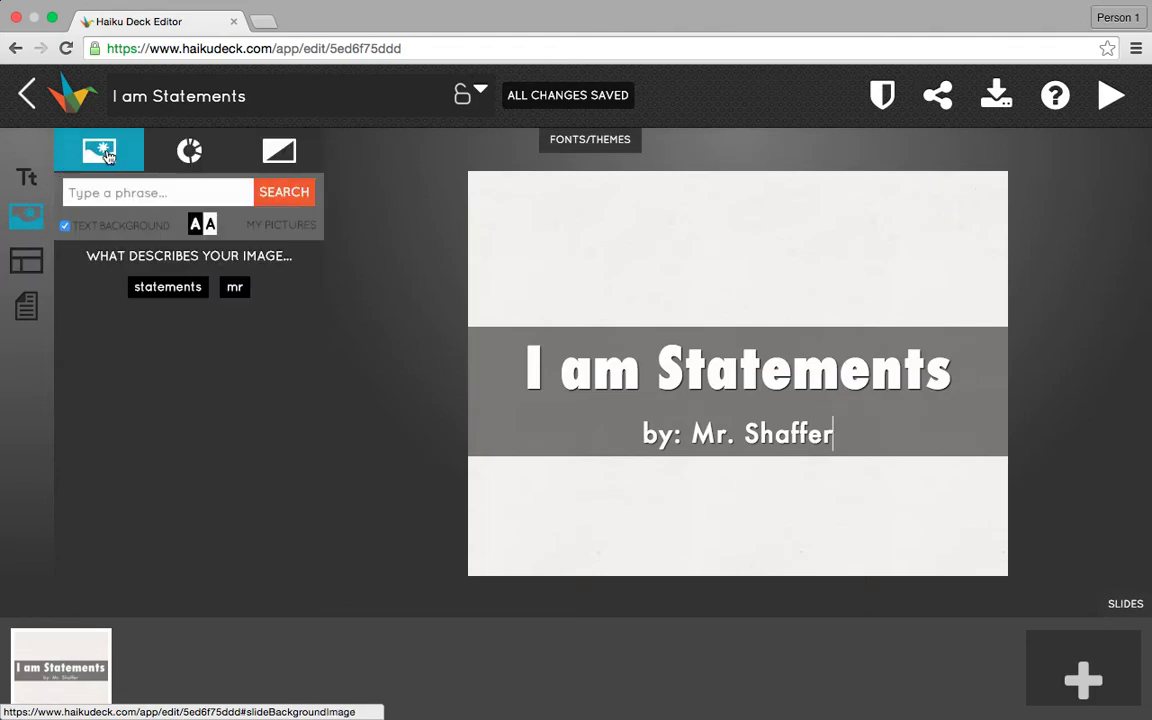
pyautogui.click(278, 158)
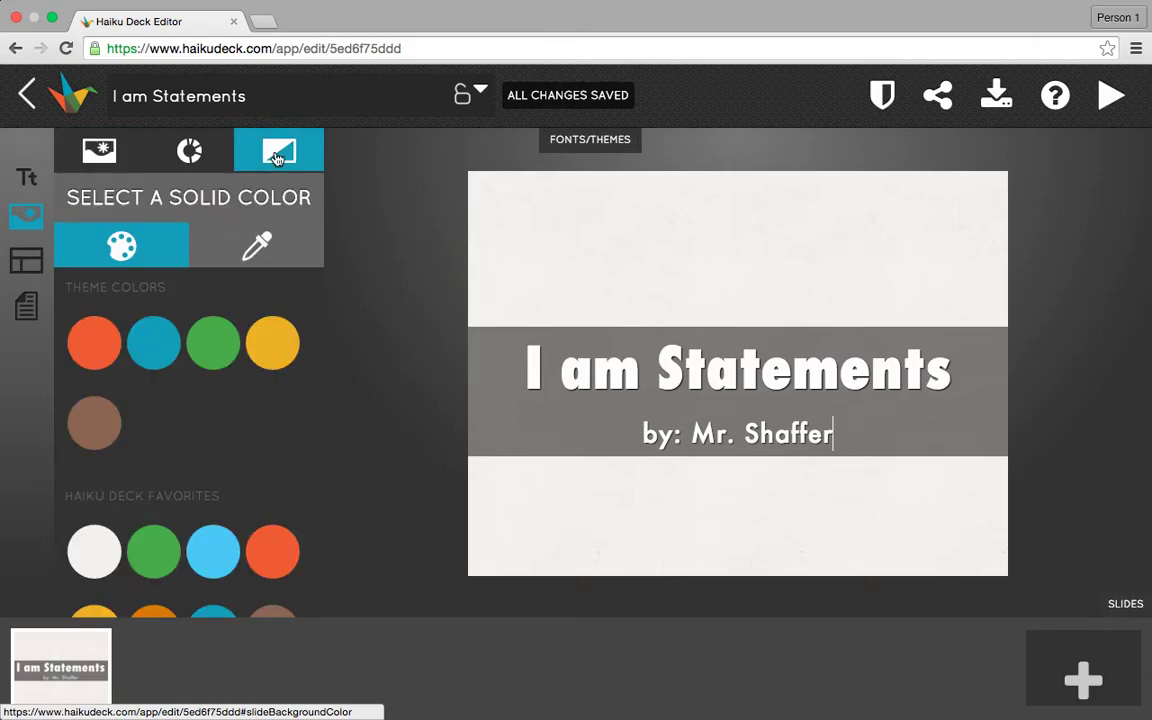
pyautogui.click(92, 334)
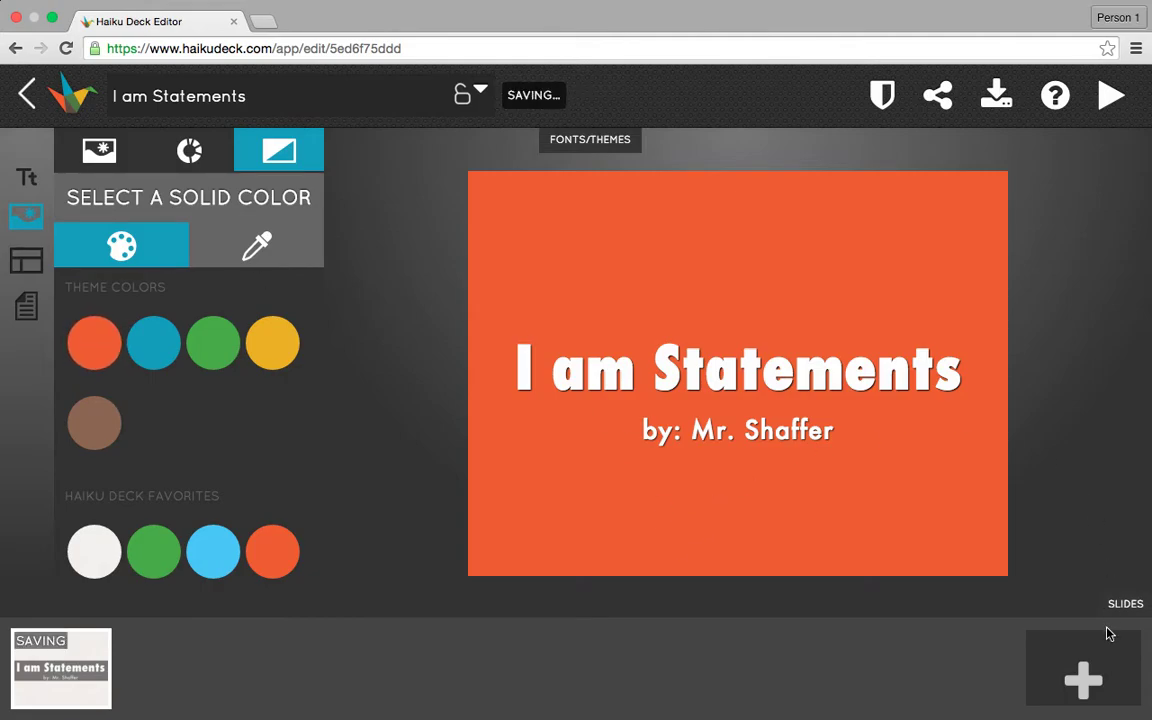
# - Add a second slide with the title "I am..." and the subtitle "a loving uncle who babysits his neice"
pyautogui.click(1075, 678)
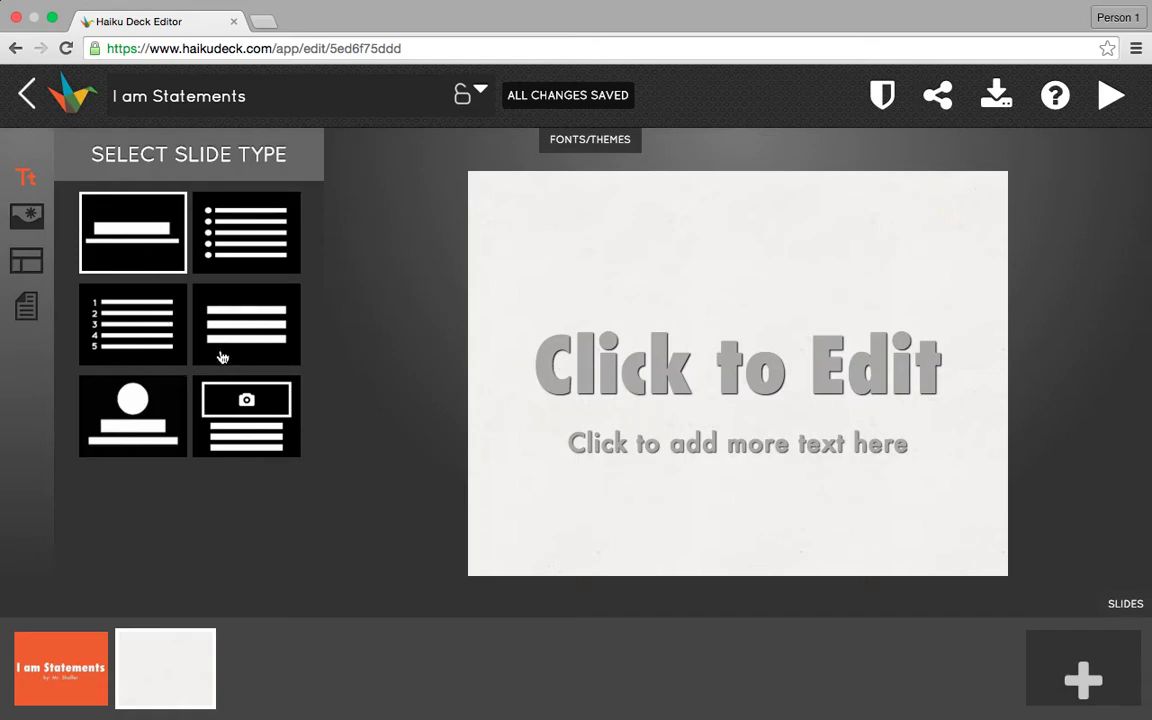
pyautogui.click(643, 338)
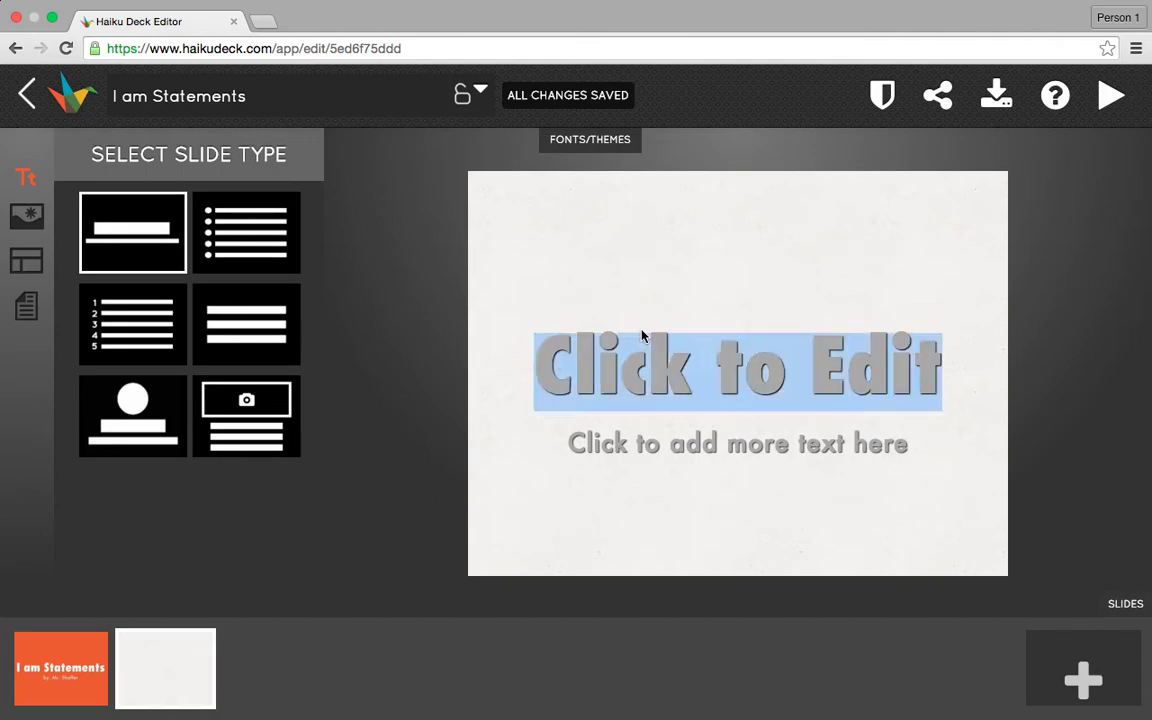
pyautogui.write('I am ')
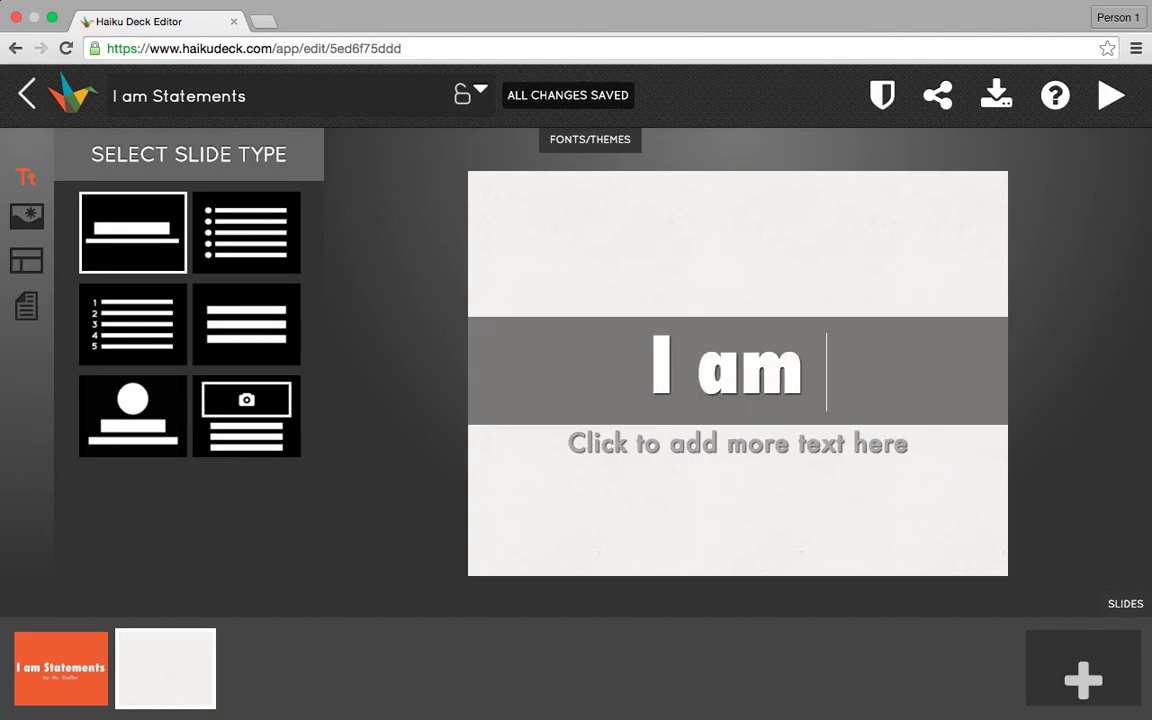
pyautogui.write('...')
pyautogui.press('Tab')
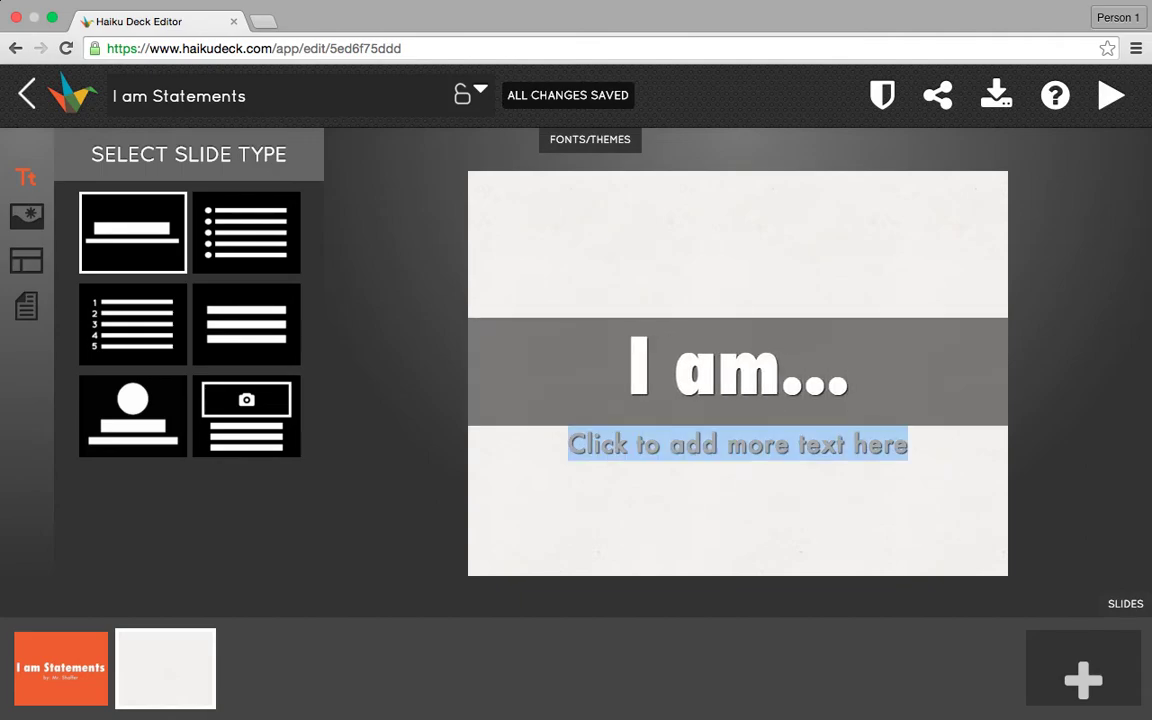
pyautogui.write('a lo')
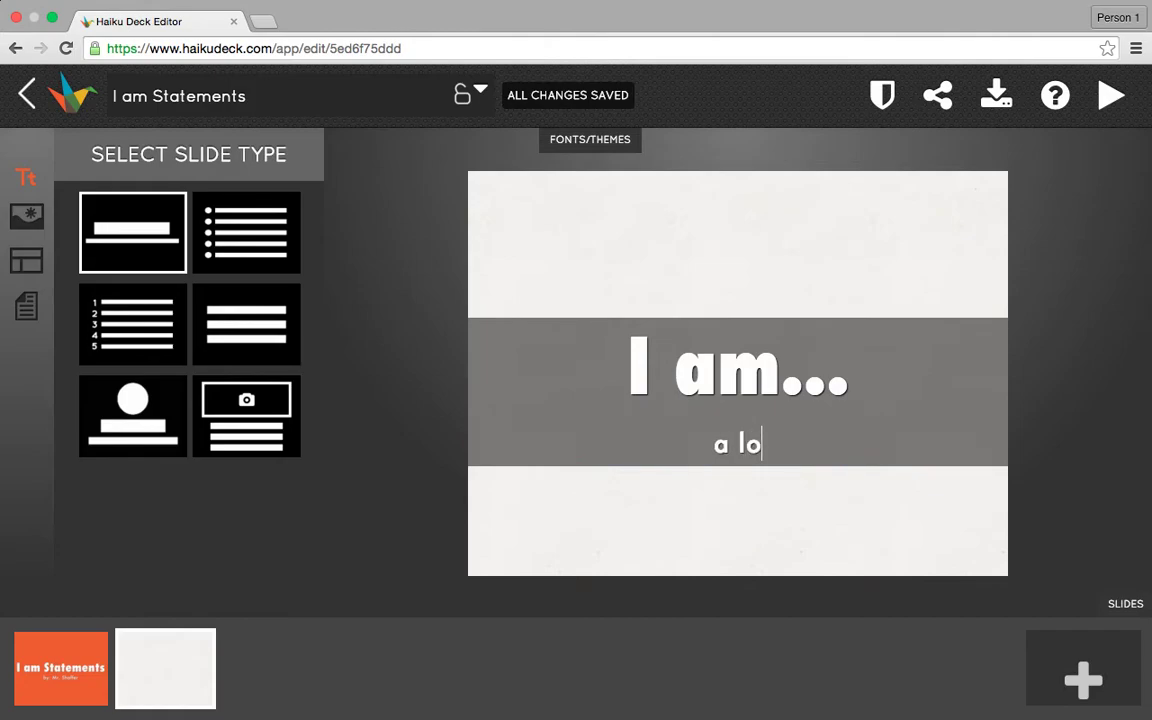
pyautogui.write('ving uncle ')
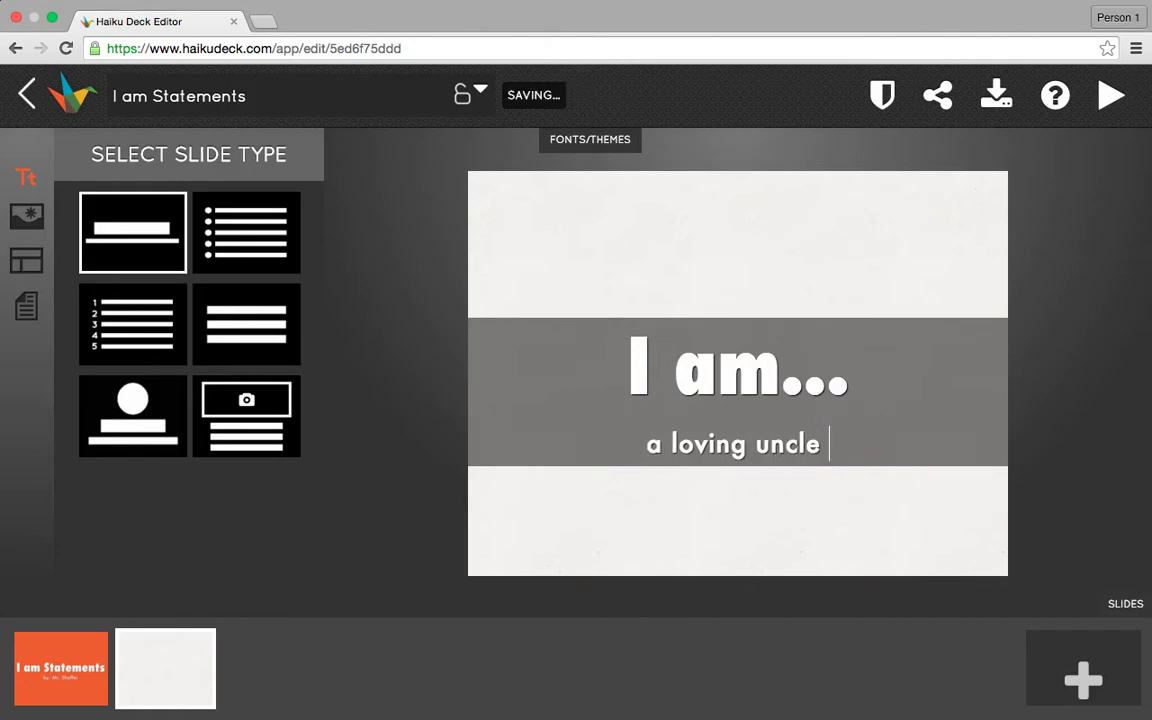
pyautogui.write('who babysi')
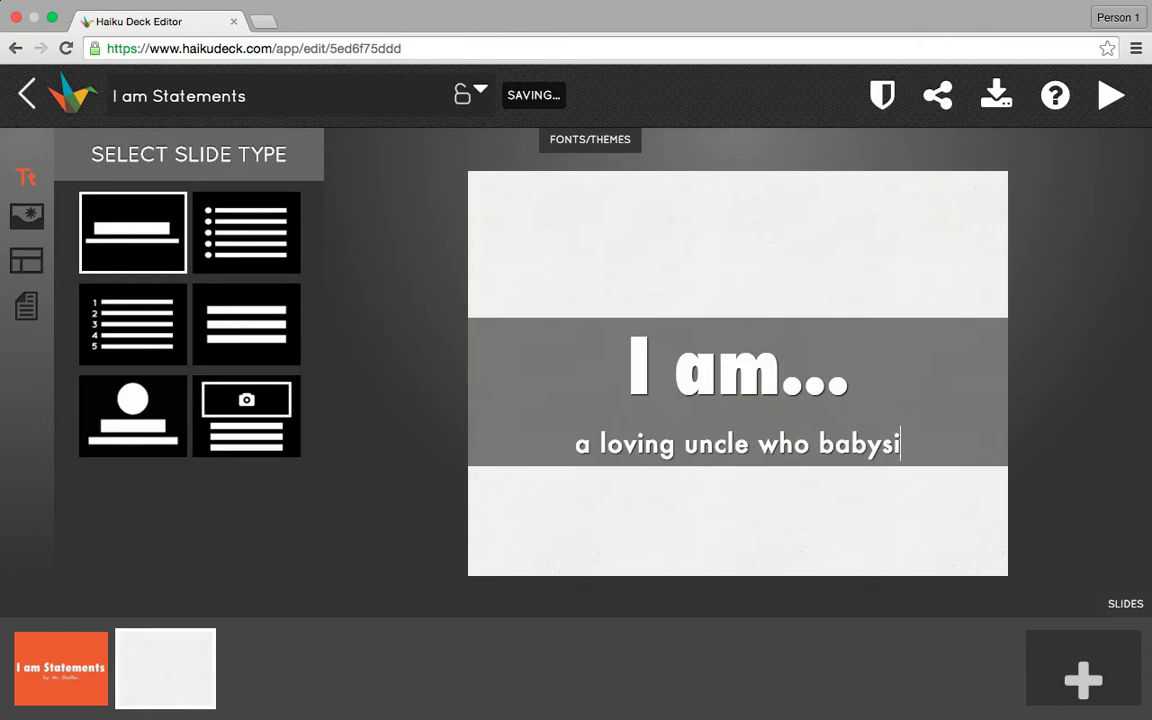
pyautogui.write('ts his neice')
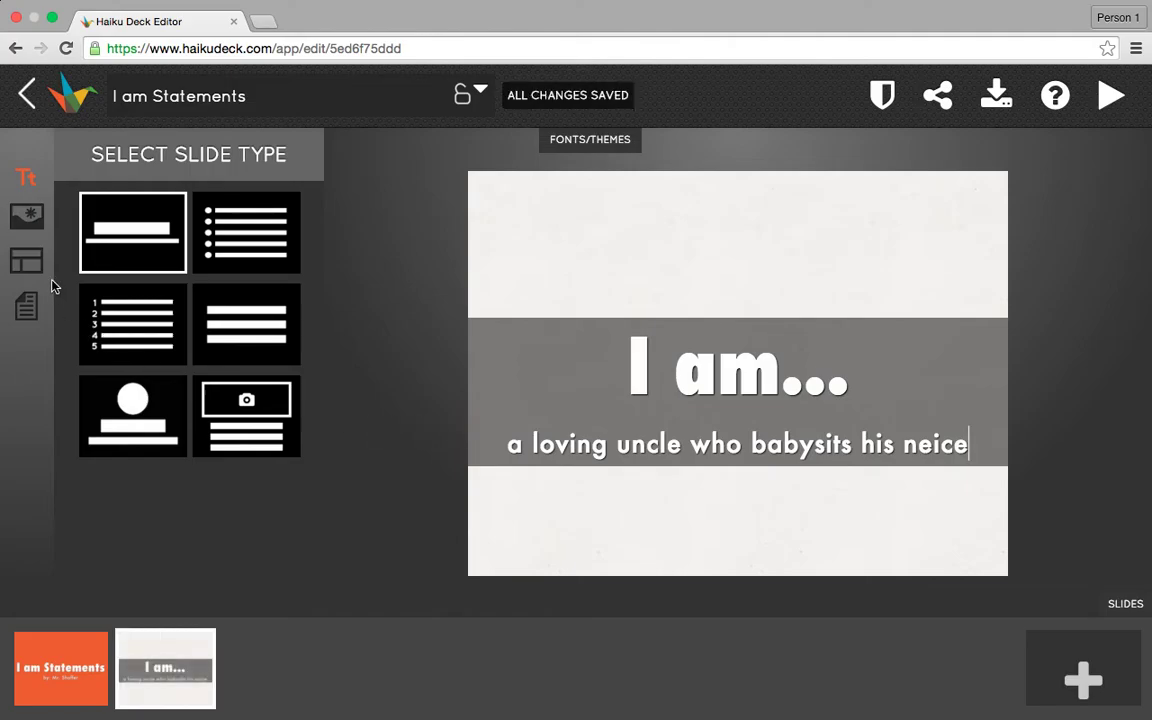
# - Search images for "babysit", apply the blue-and-orange painting as the second slide's background, and choose the centred layout with title above and subtitle at the bottom
pyautogui.click(28, 217)
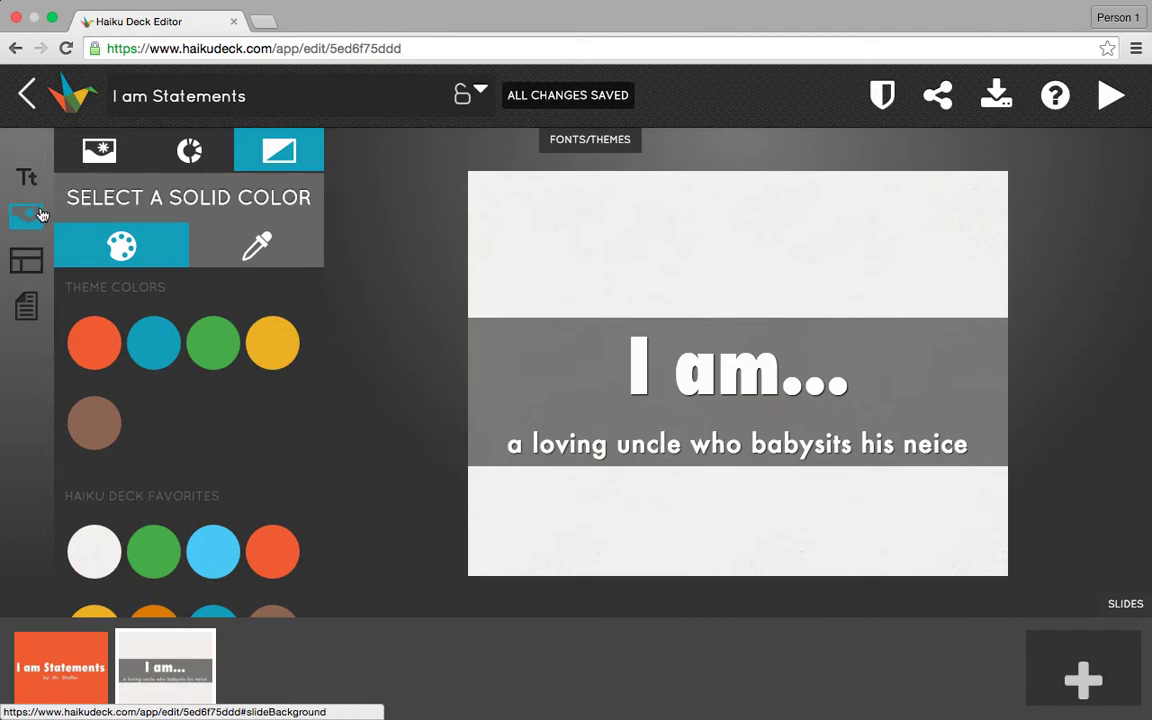
pyautogui.click(100, 155)
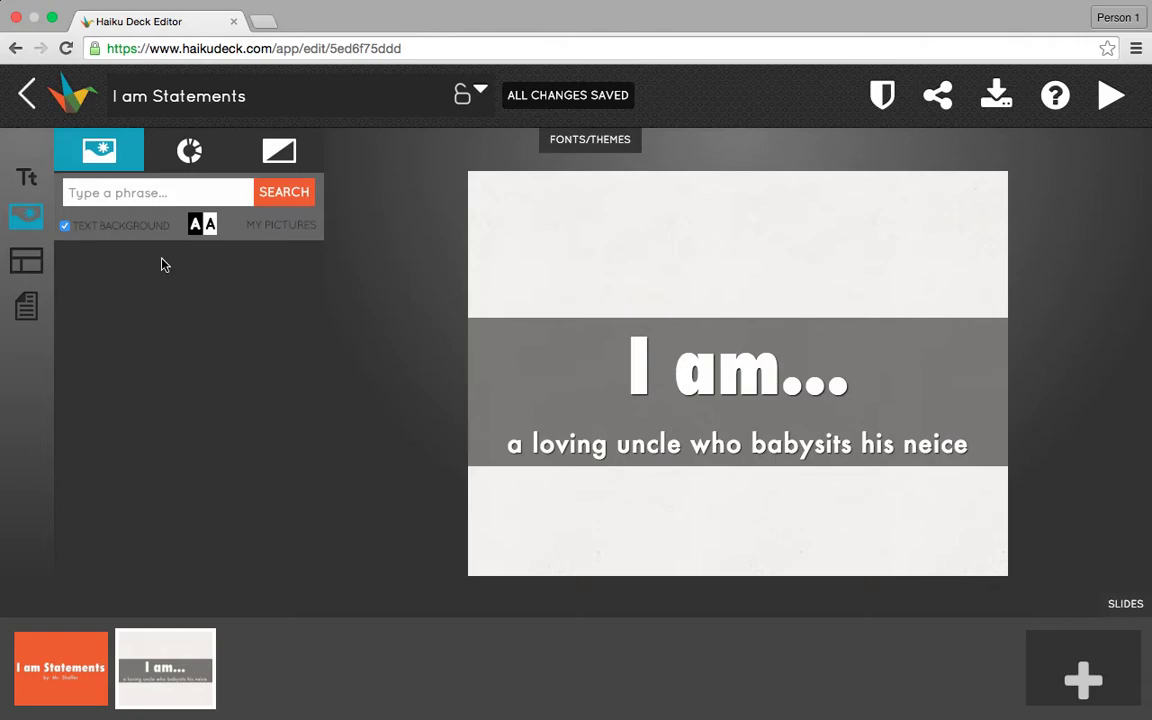
pyautogui.click(145, 198)
pyautogui.write('babysit')
pyautogui.press('Return')
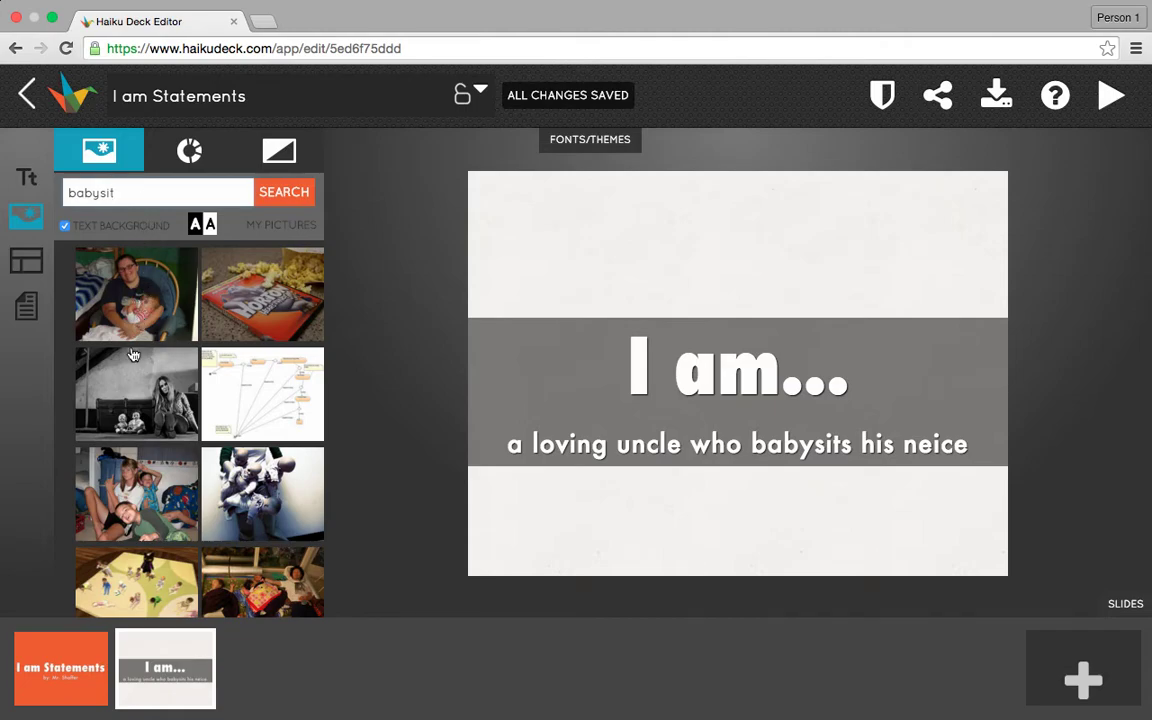
pyautogui.scroll(-5, 130, 400)
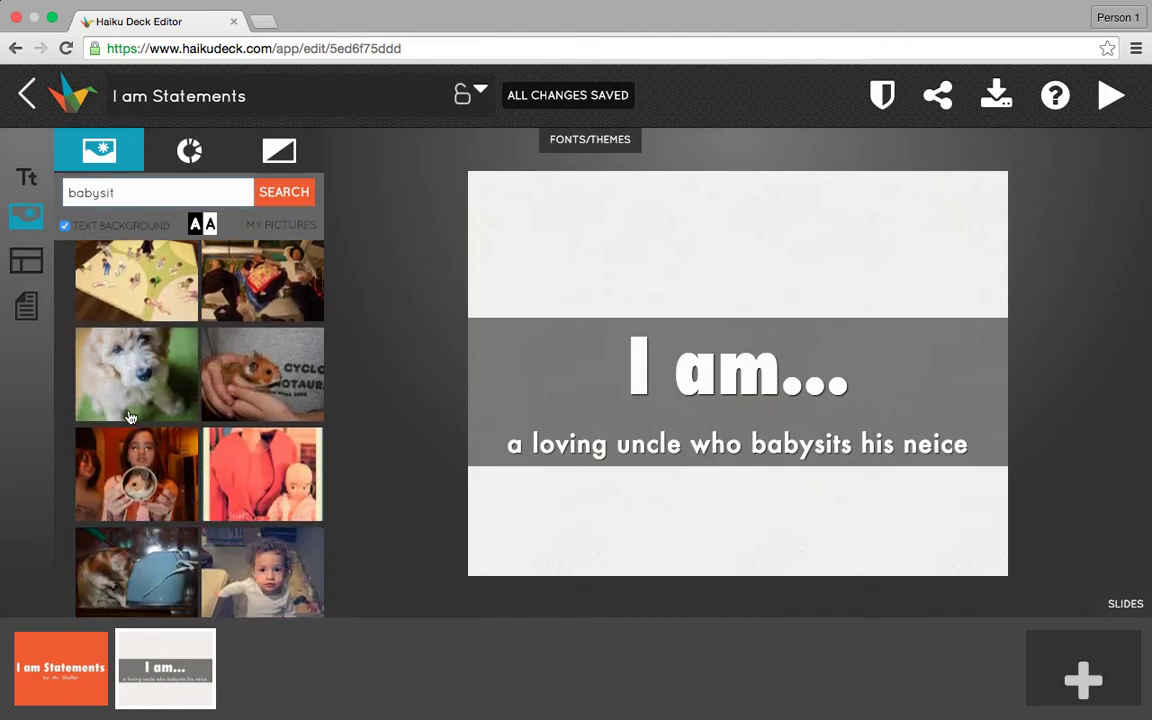
pyautogui.scroll(-3, 130, 417)
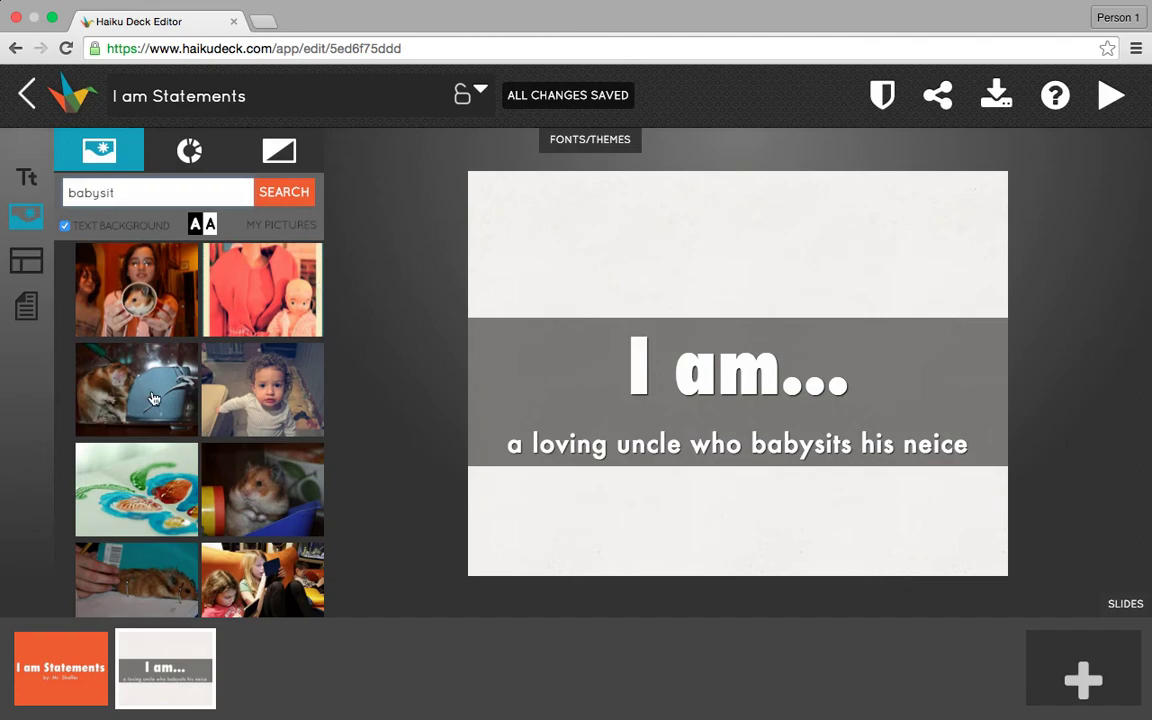
pyautogui.click(163, 512)
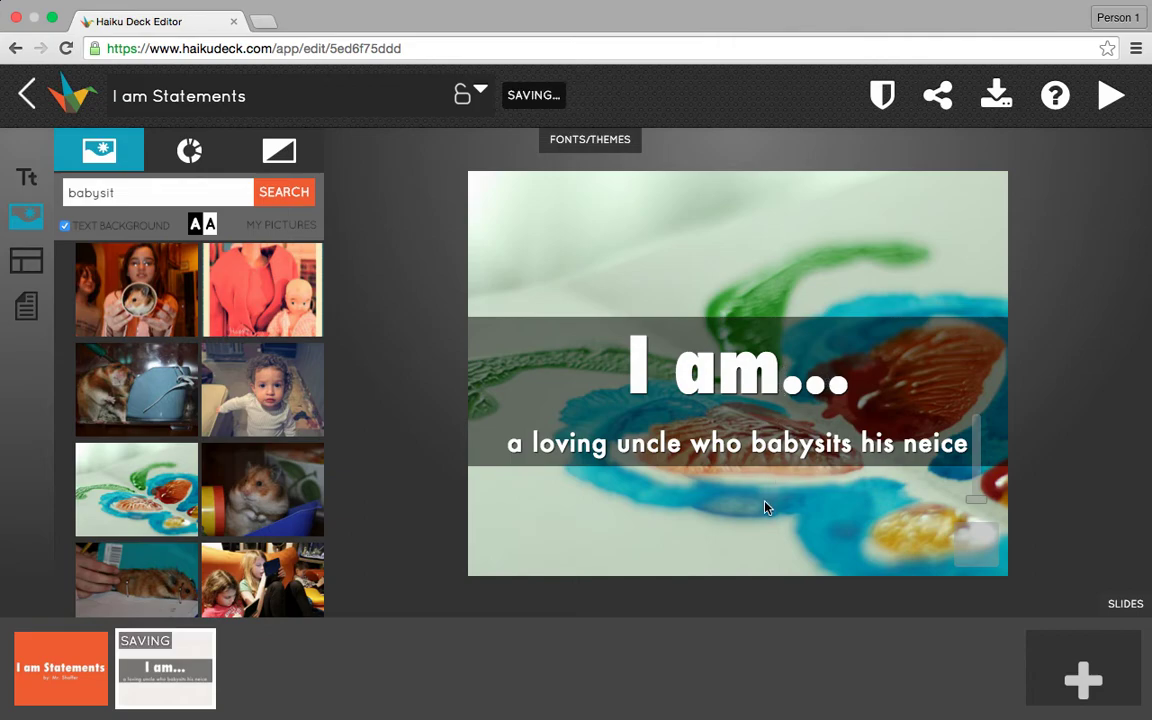
pyautogui.click(26, 258)
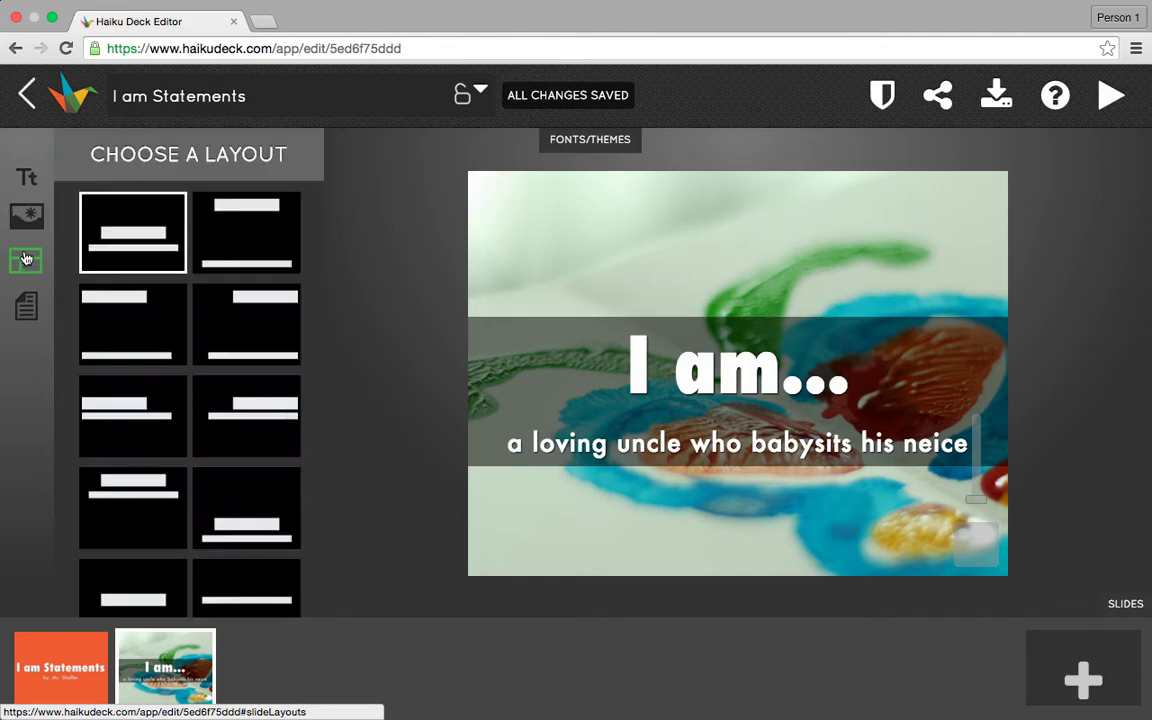
pyautogui.click(253, 238)
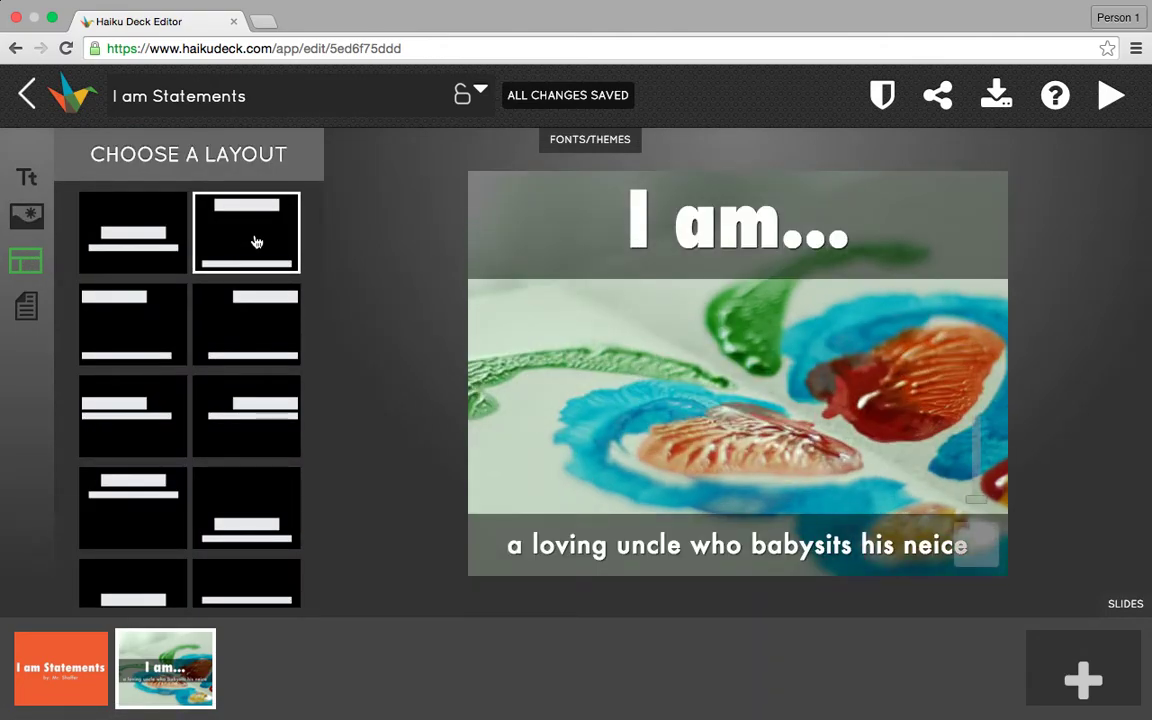
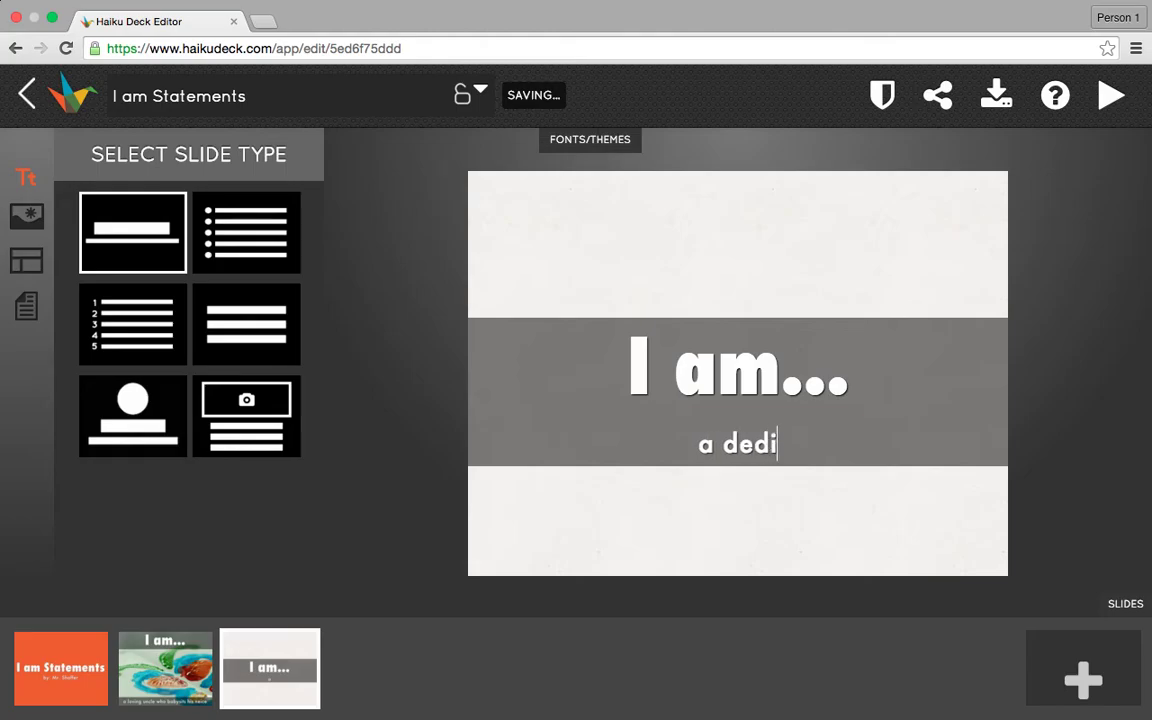
# - Complete the third slide's subtitle so it reads "a dedicated teacher who always helps his students to succeed"
pyautogui.write('her who ')
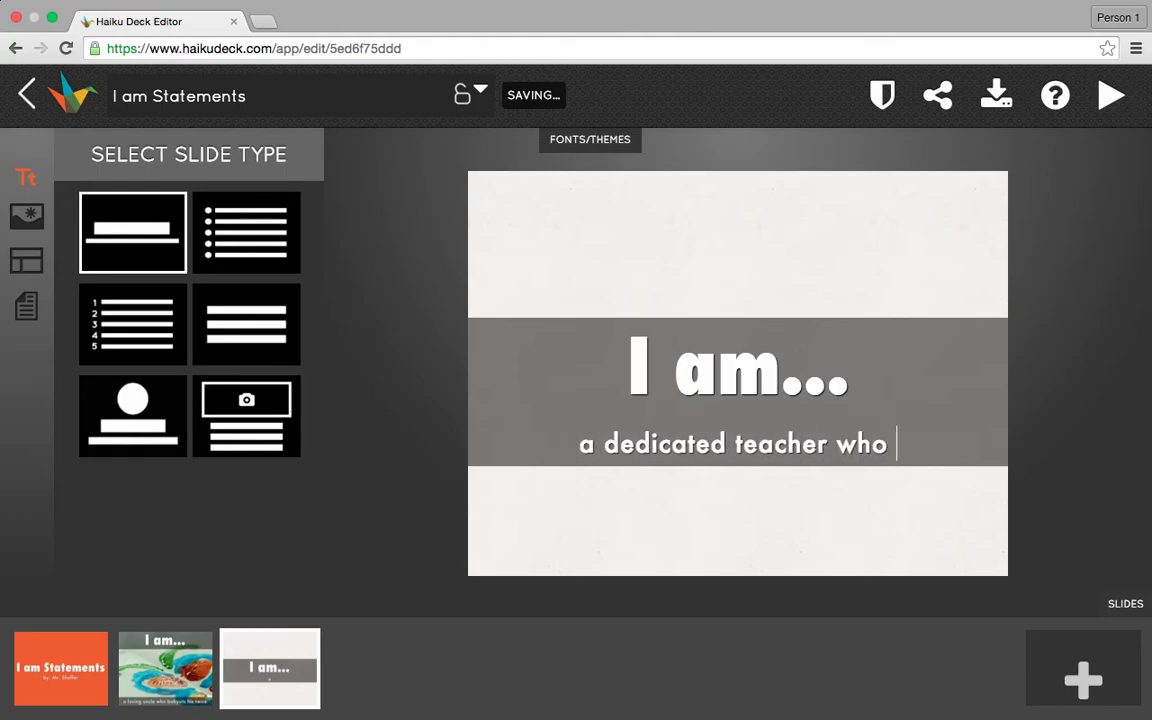
pyautogui.write('alway')
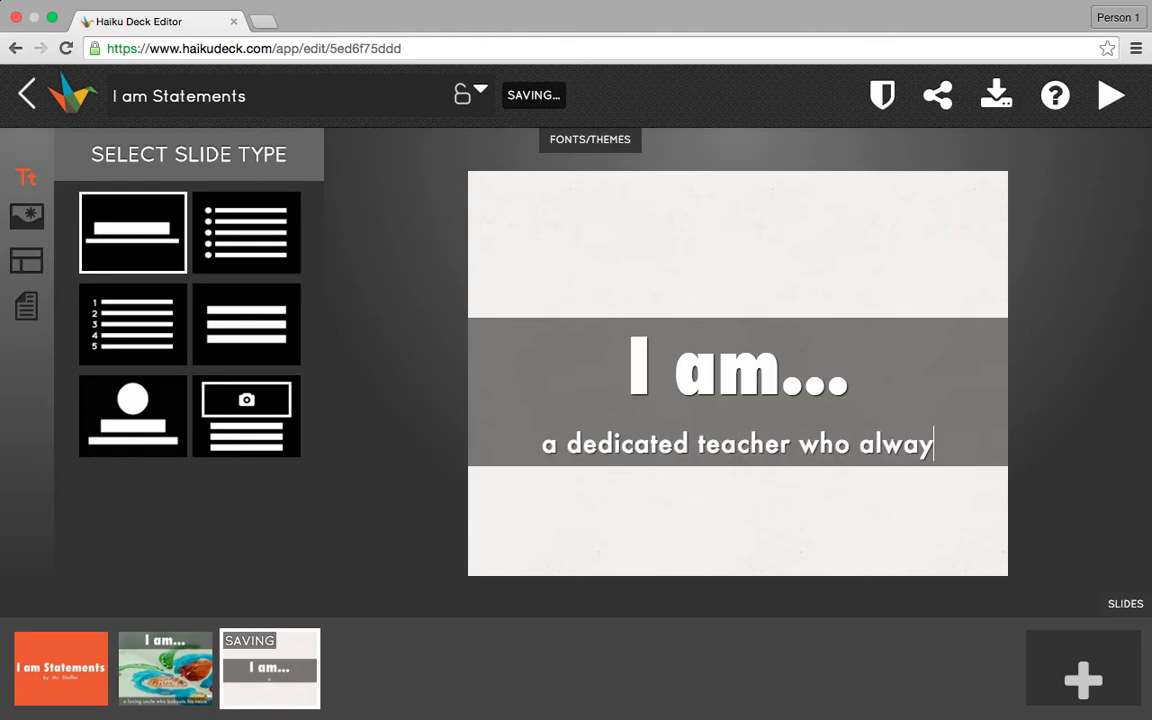
pyautogui.write('s helps his ')
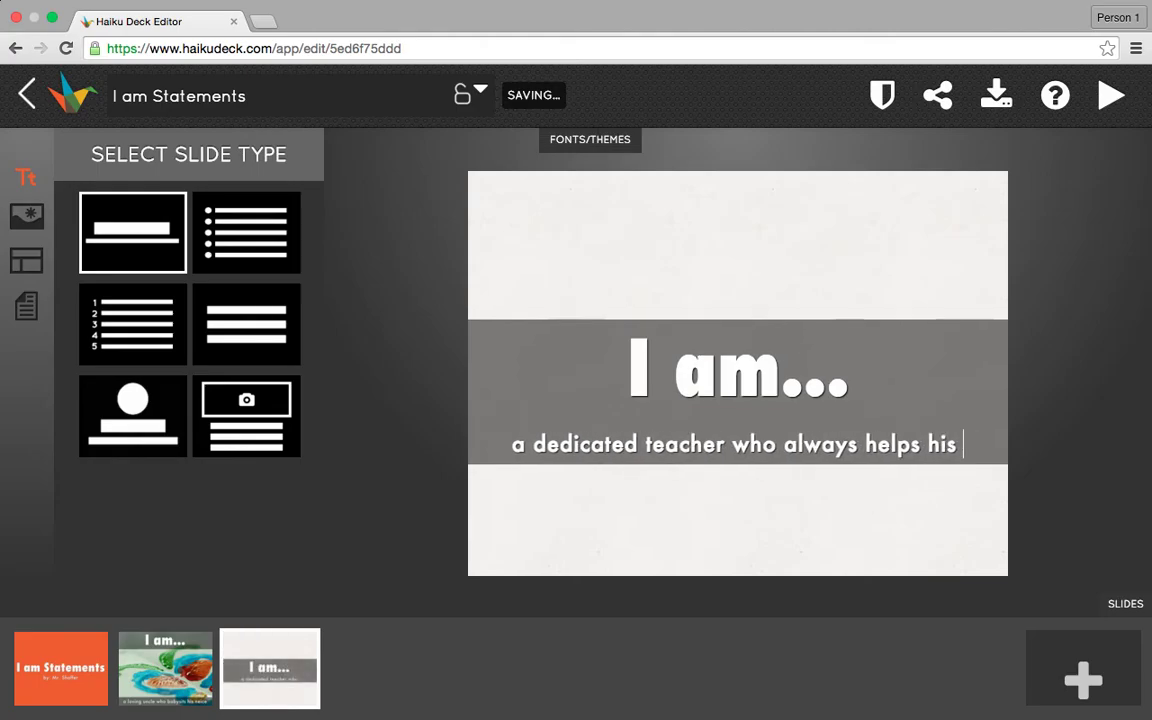
pyautogui.write('students to ')
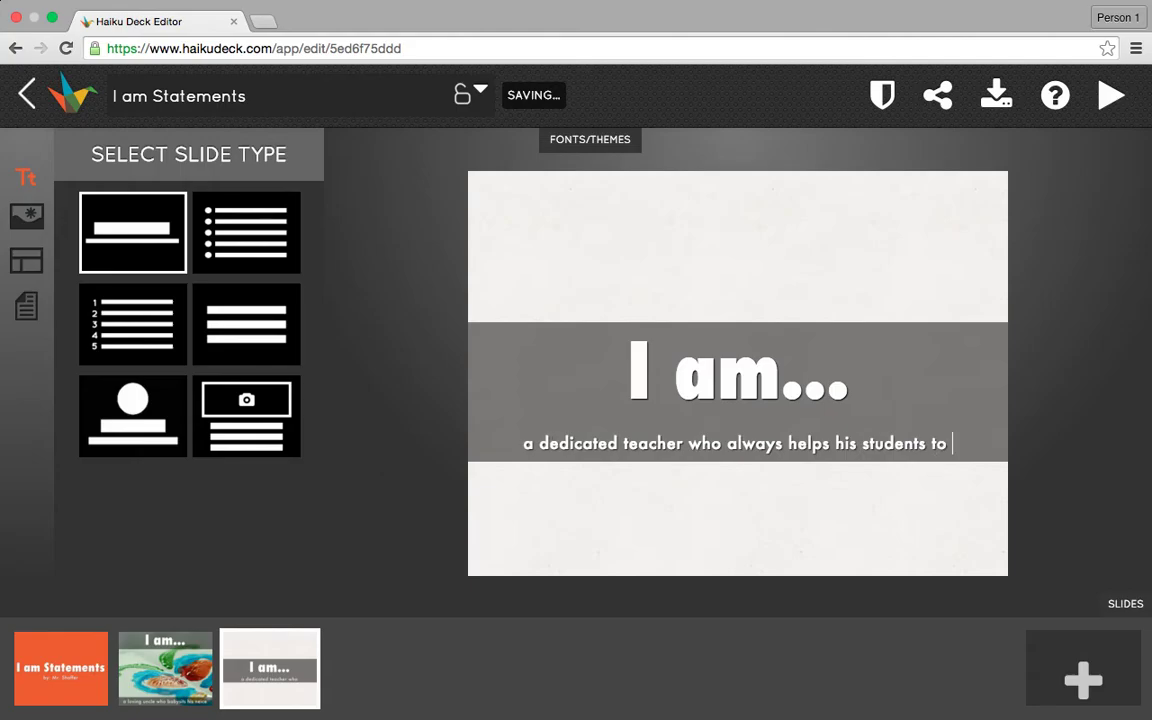
pyautogui.write('succeed')
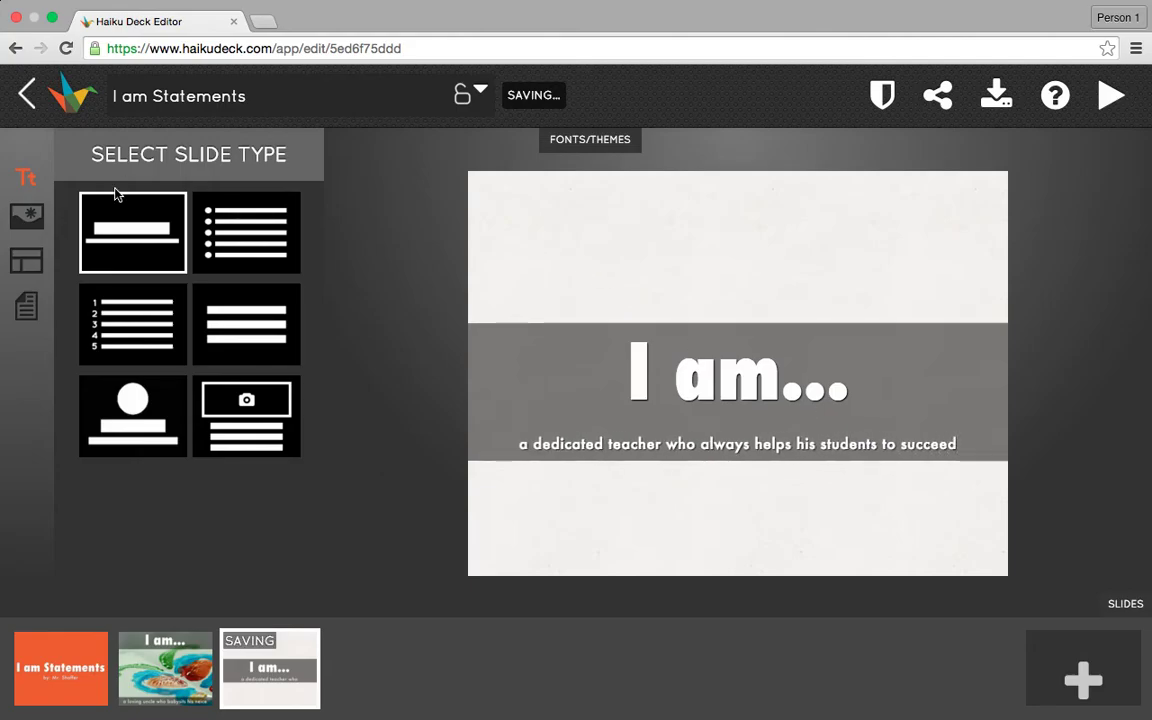
# - Apply the red apple picture from a "teacher" image search as the third slide's background, and choose the right-aligned layout with title above and subtitle at the bottom
pyautogui.click(29, 227)
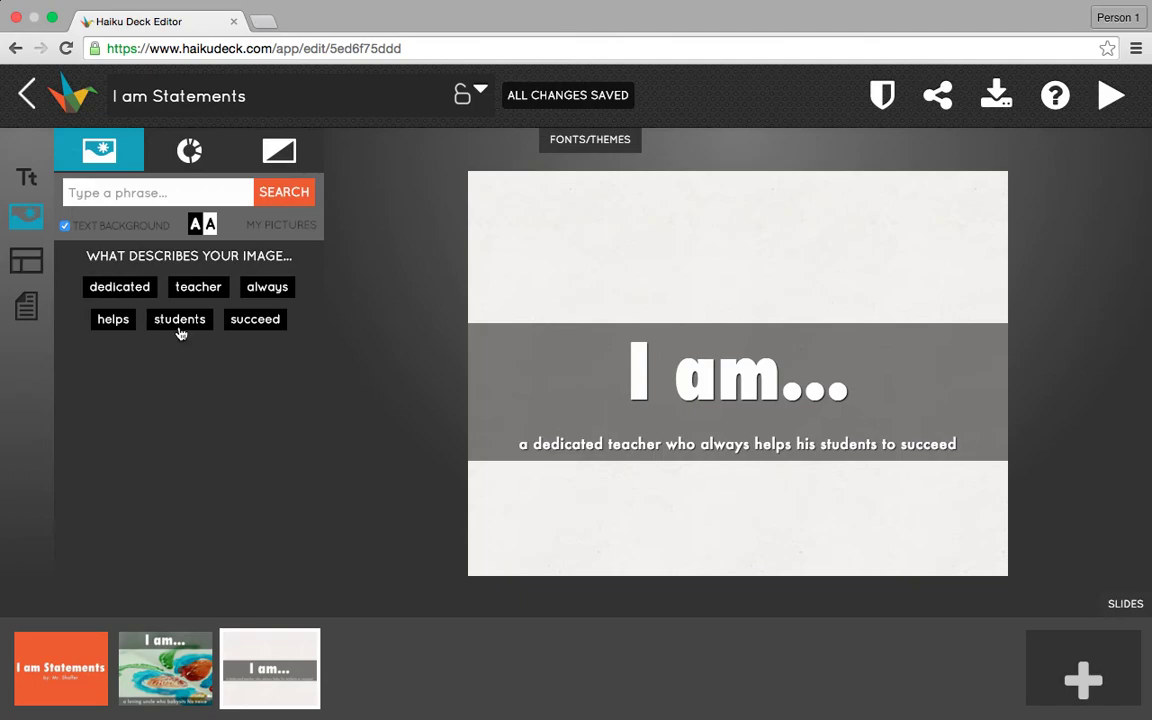
pyautogui.click(193, 289)
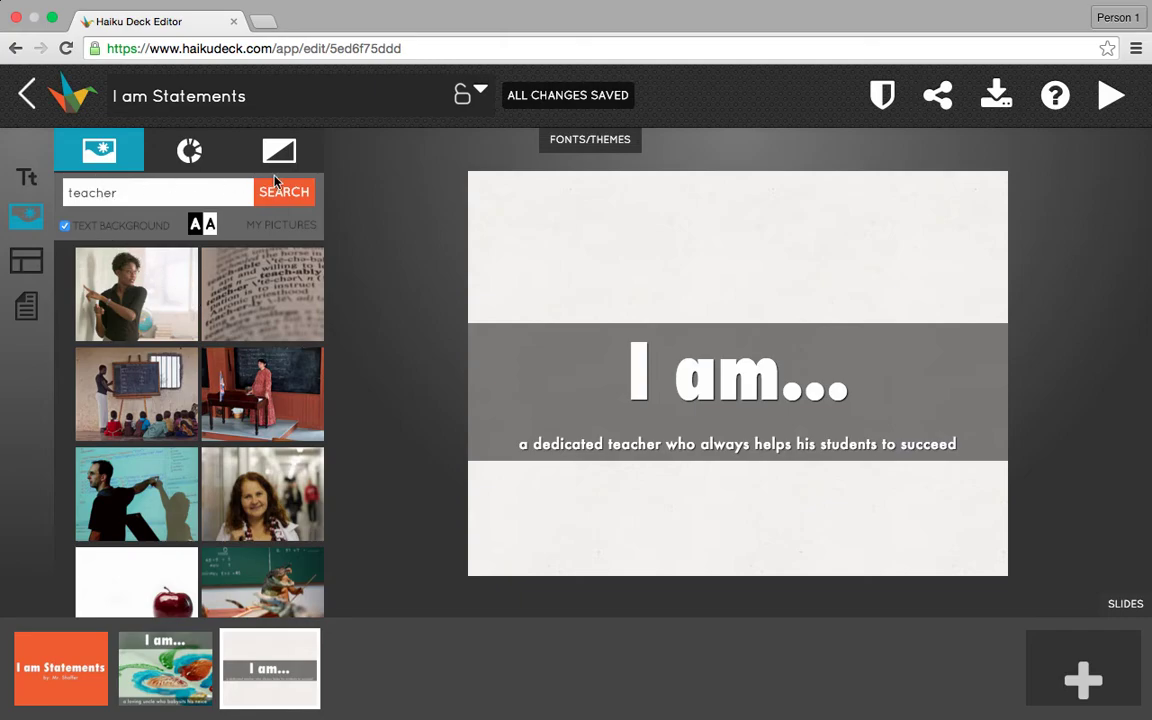
pyautogui.scroll(-1, 186, 370)
pyautogui.scroll(-2, 186, 370)
pyautogui.click(148, 430)
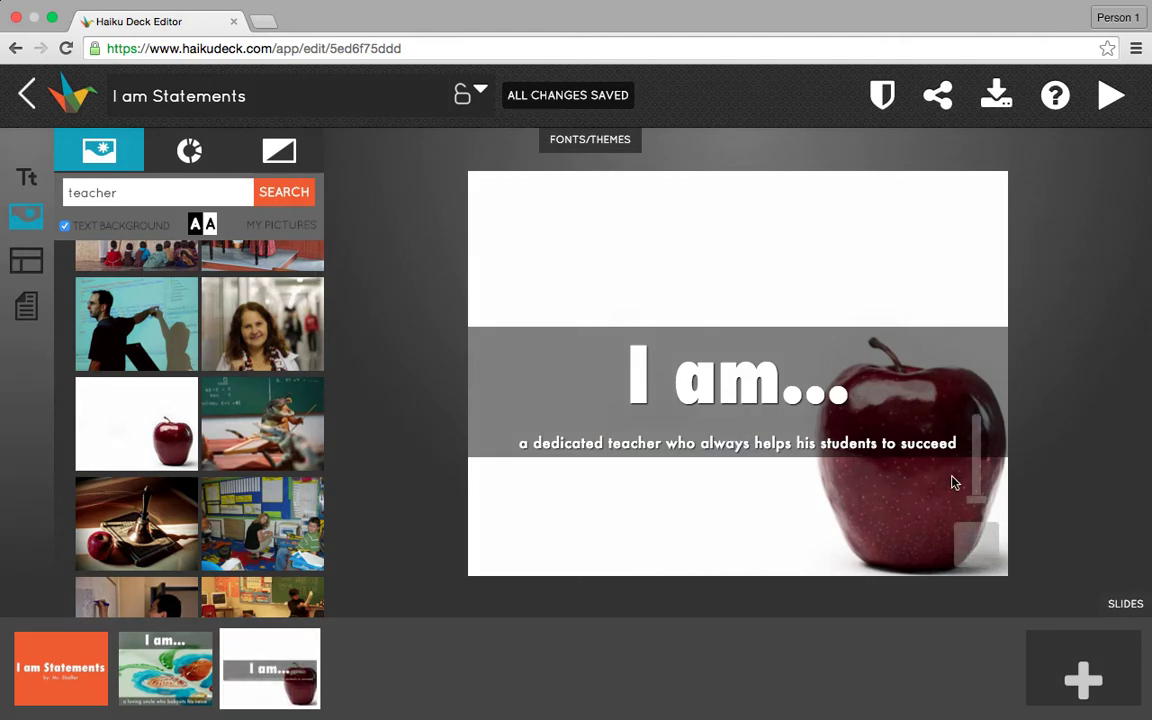
pyautogui.moveTo(979, 505)
pyautogui.mouseDown()
pyautogui.moveTo(975, 440)
pyautogui.moveTo(977, 502)
pyautogui.mouseUp()
pyautogui.click(22, 265)
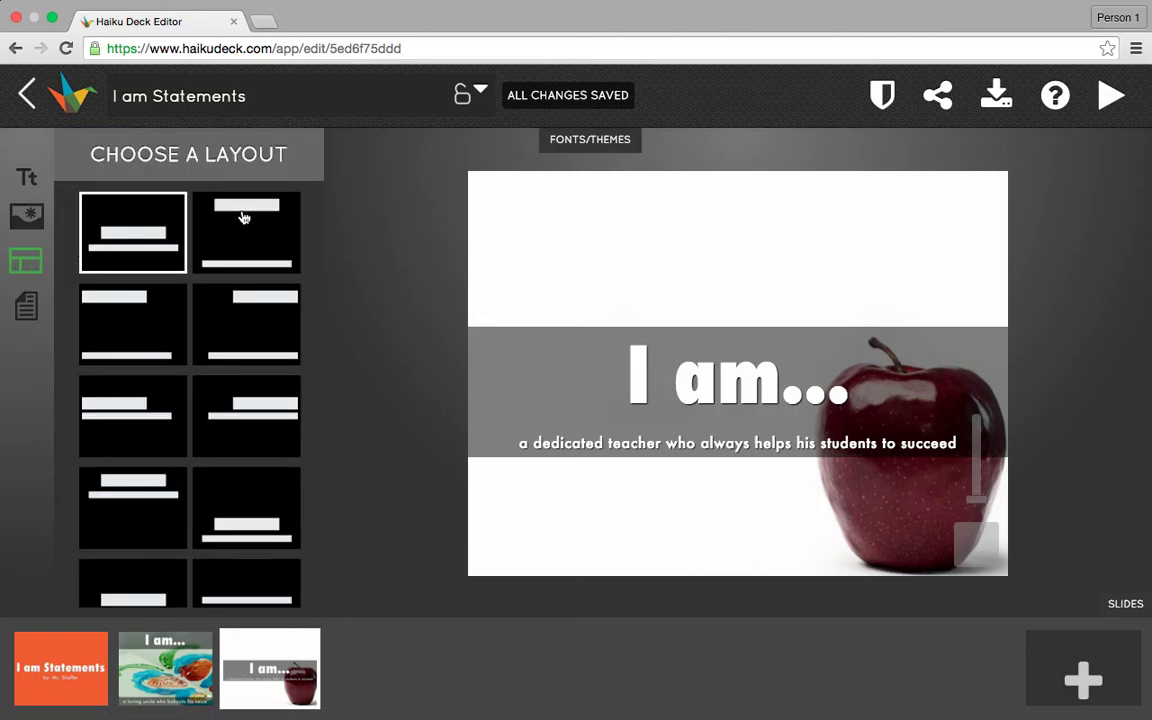
pyautogui.click(248, 318)
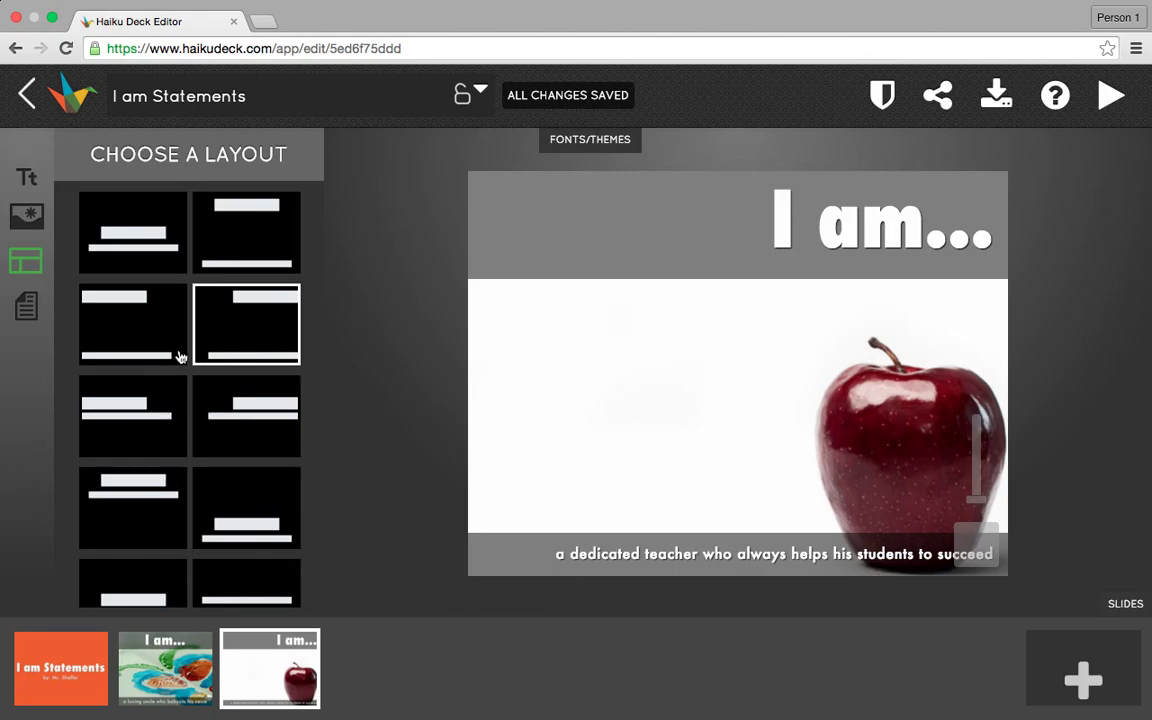
# - View the sources available for uploading an own picture as the slide background, and close the file chooser
pyautogui.click(28, 214)
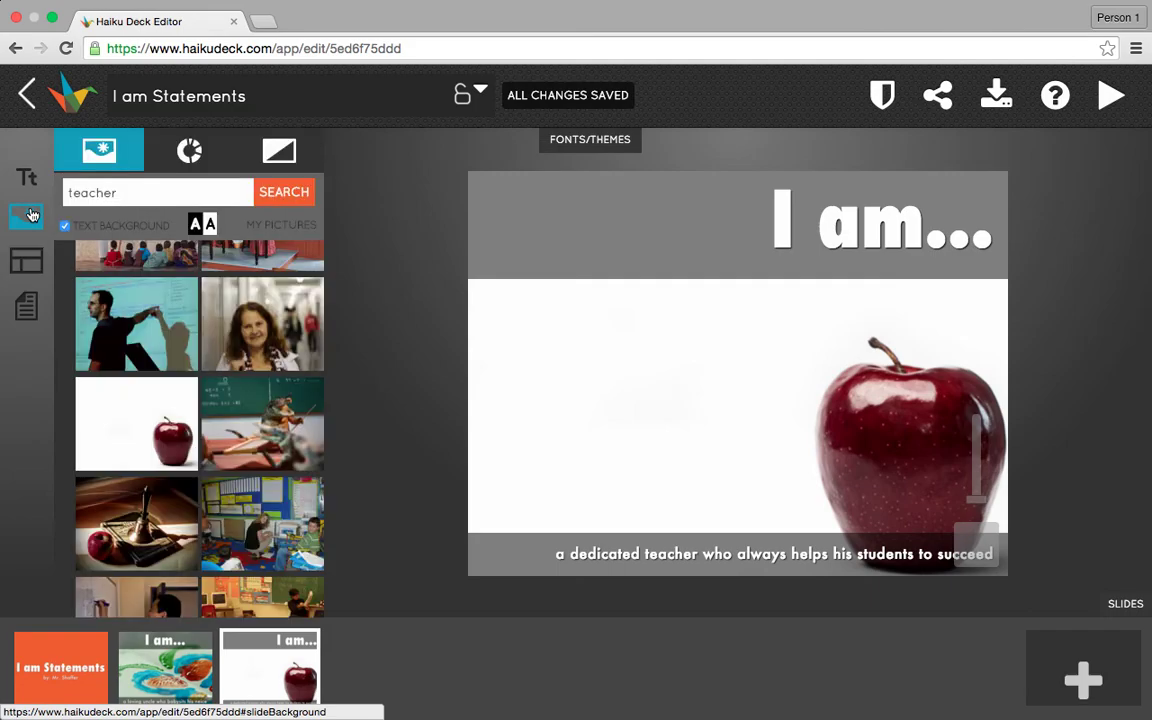
pyautogui.click(268, 229)
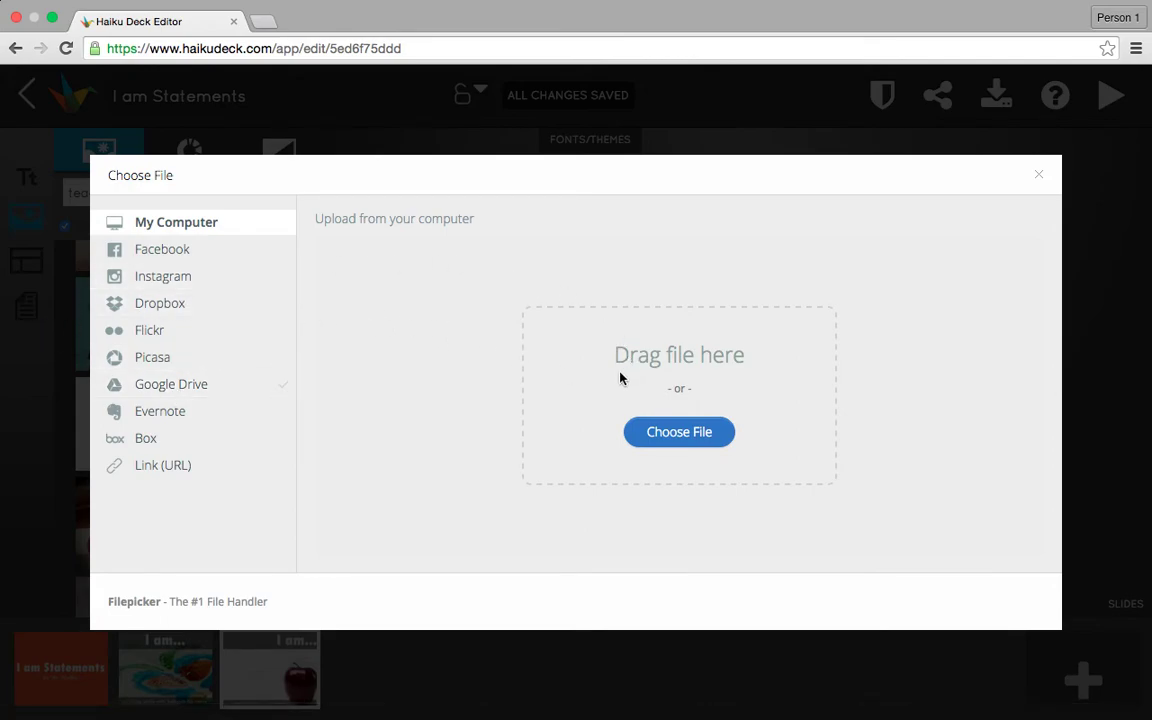
pyautogui.click(1033, 175)
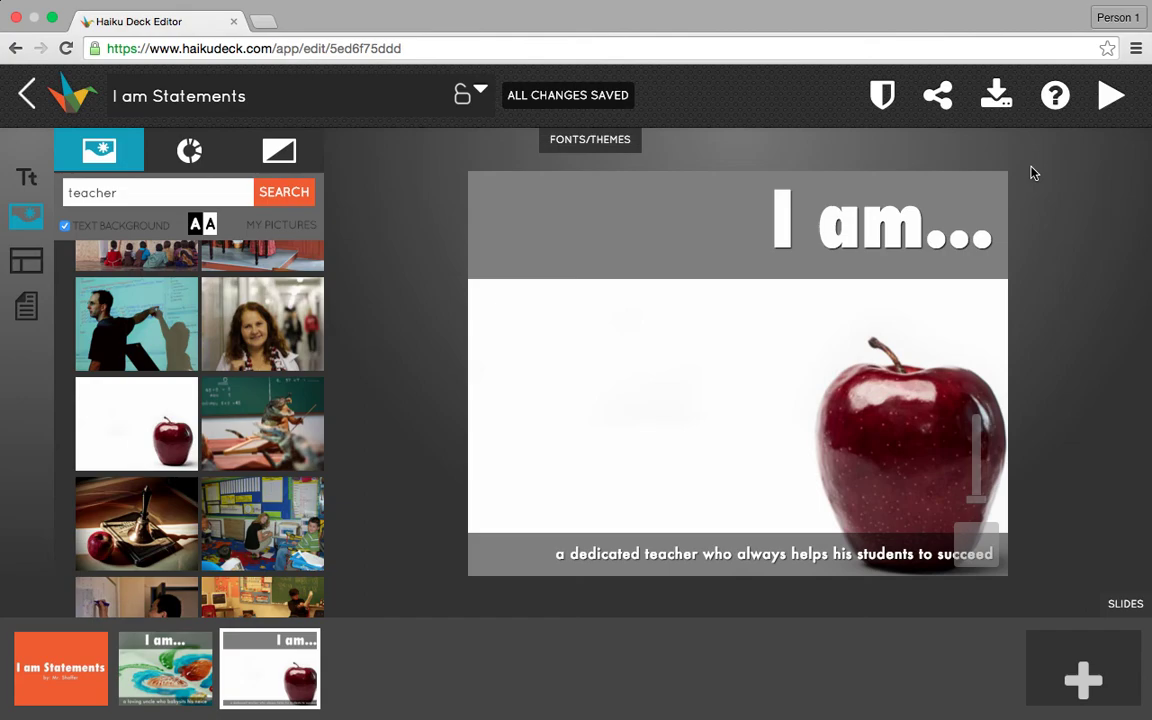
# - Open the presentation's Google+ share page and remove the P4 and P2 circles from the recipients
pyautogui.click(940, 100)
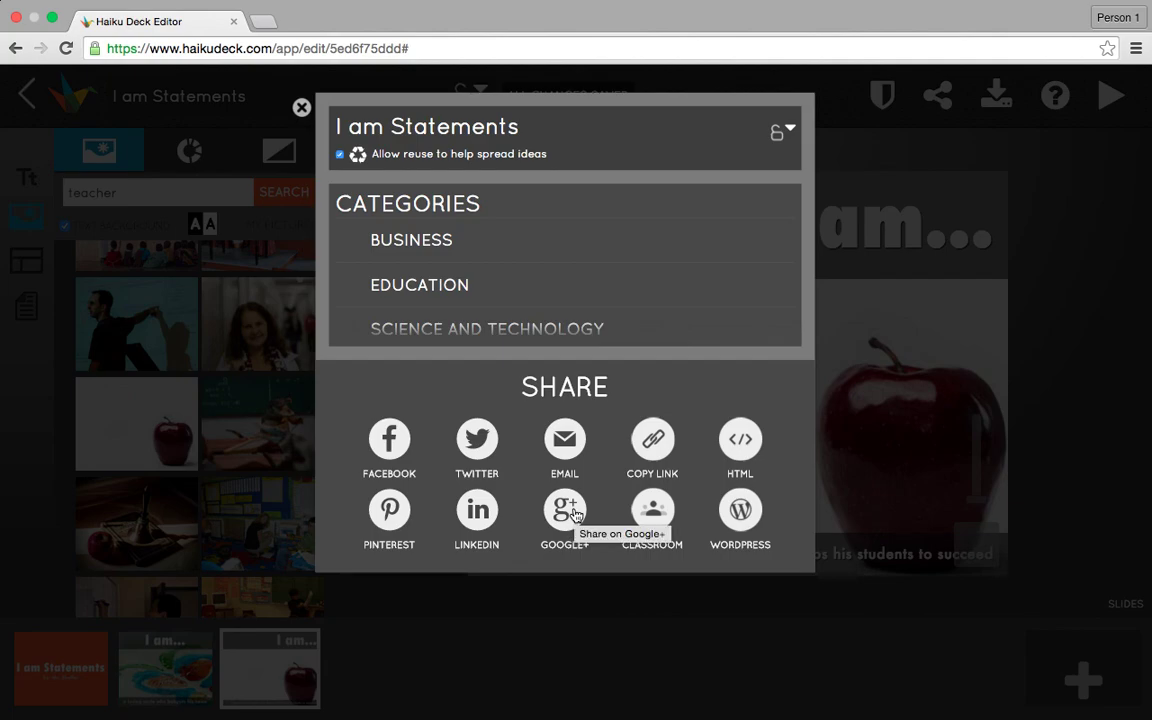
pyautogui.click(566, 510)
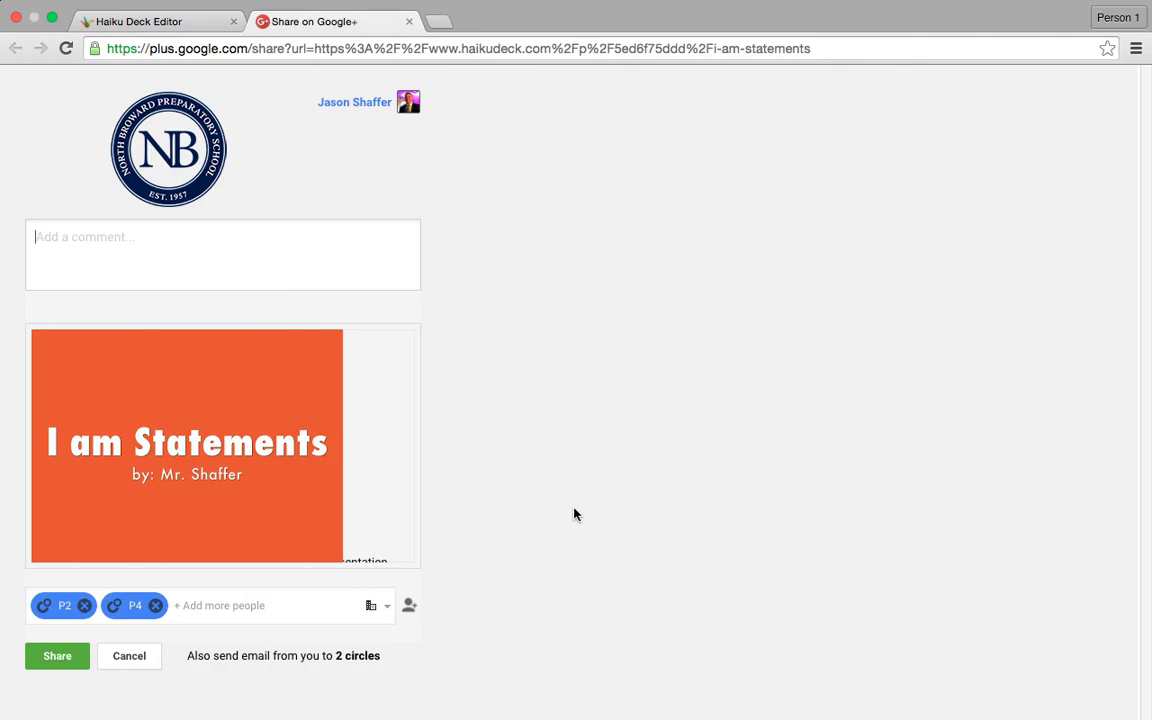
pyautogui.click(155, 605)
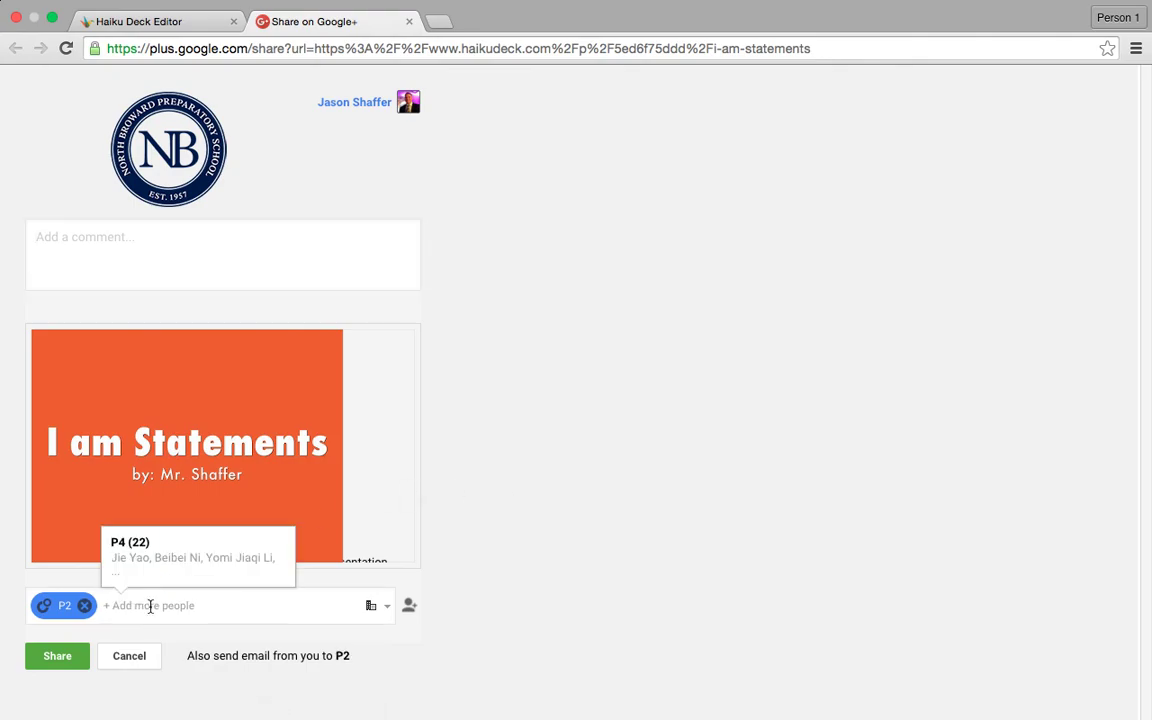
pyautogui.click(86, 606)
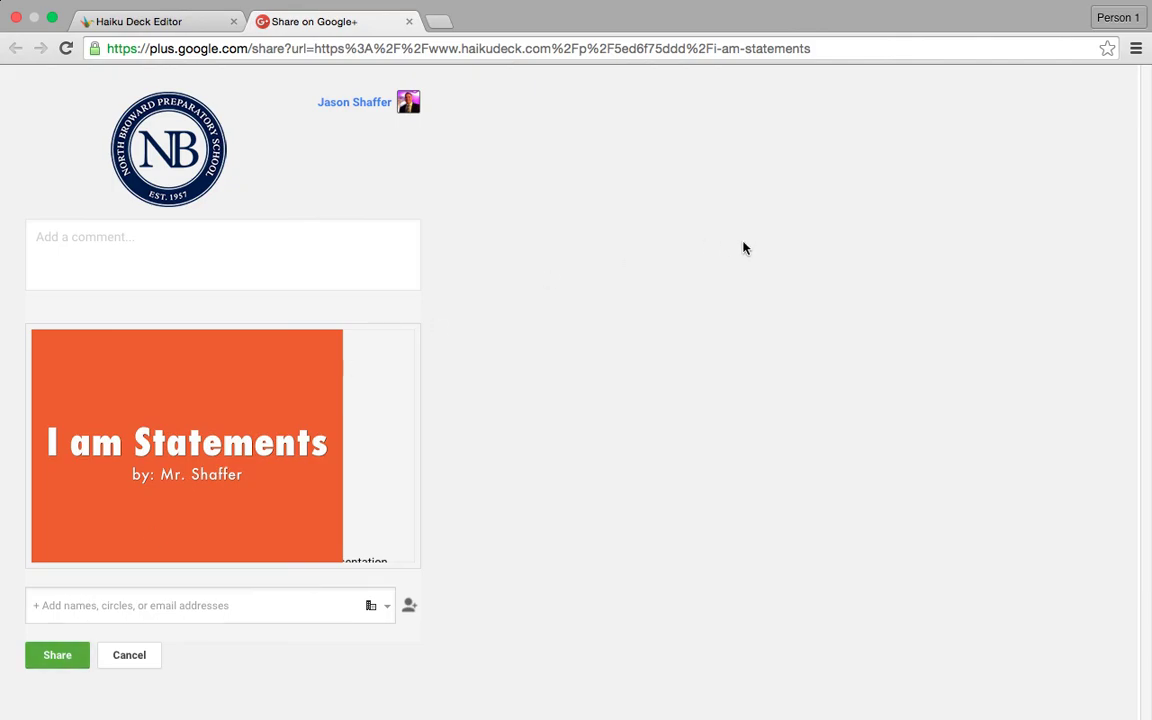
# - Close the browser window without posting the share
pyautogui.moveTo(189, 5)
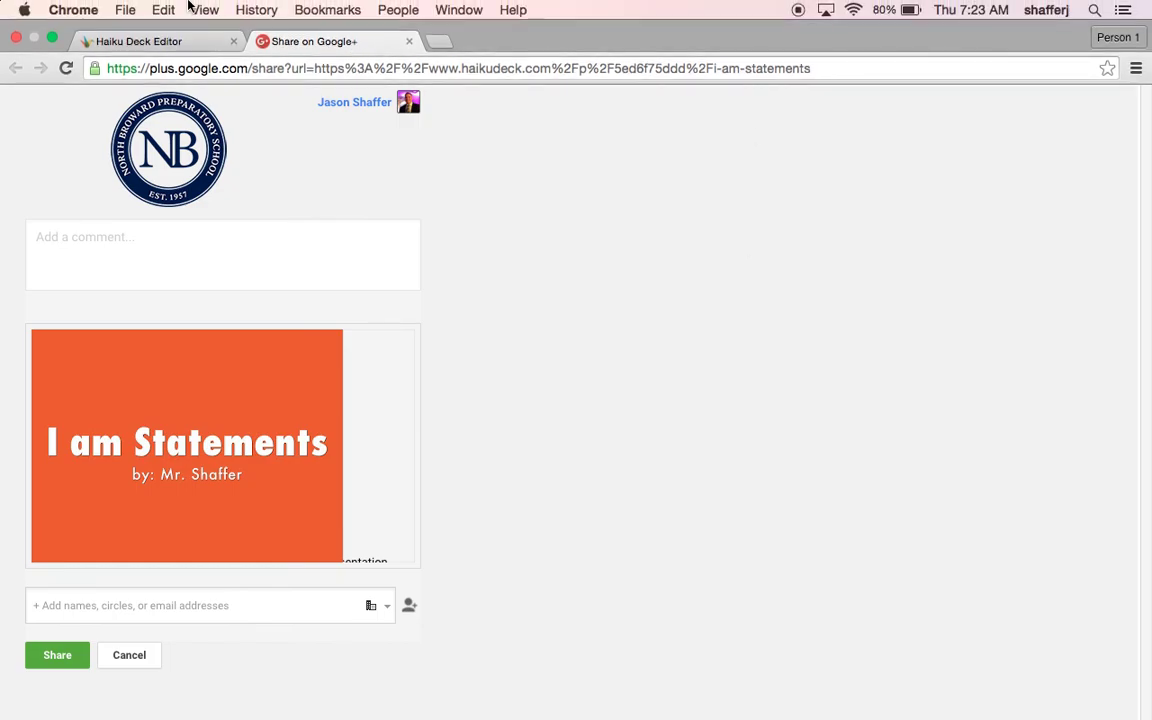
pyautogui.click(16, 38)
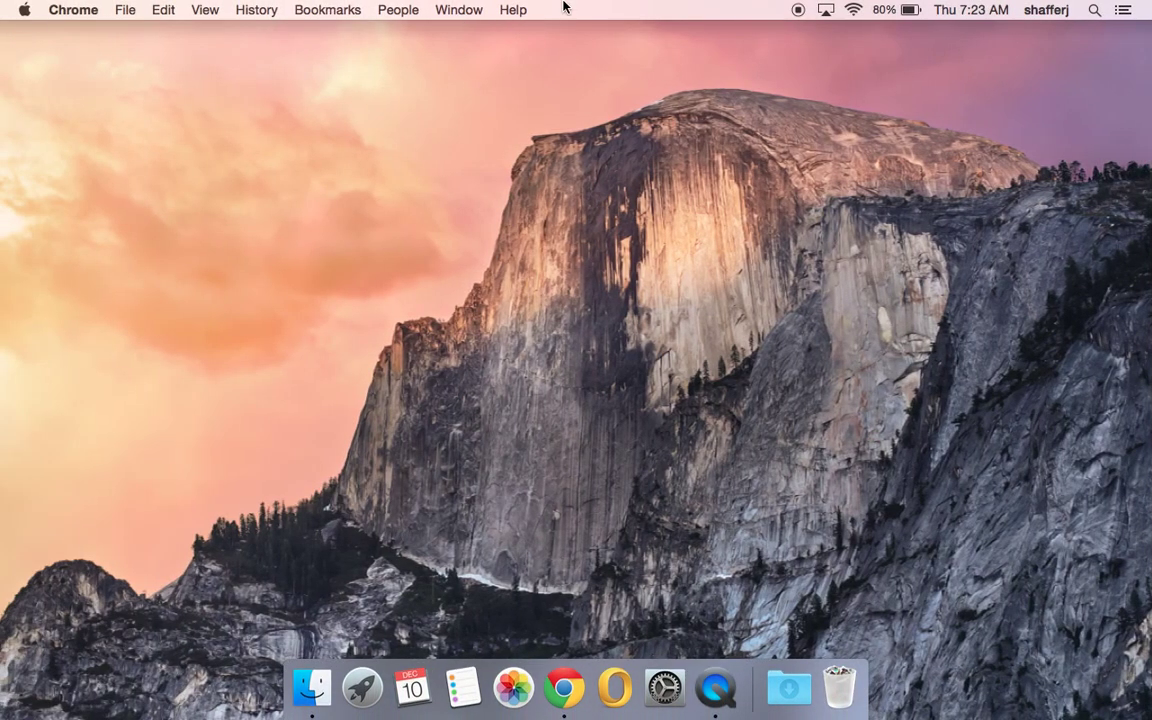